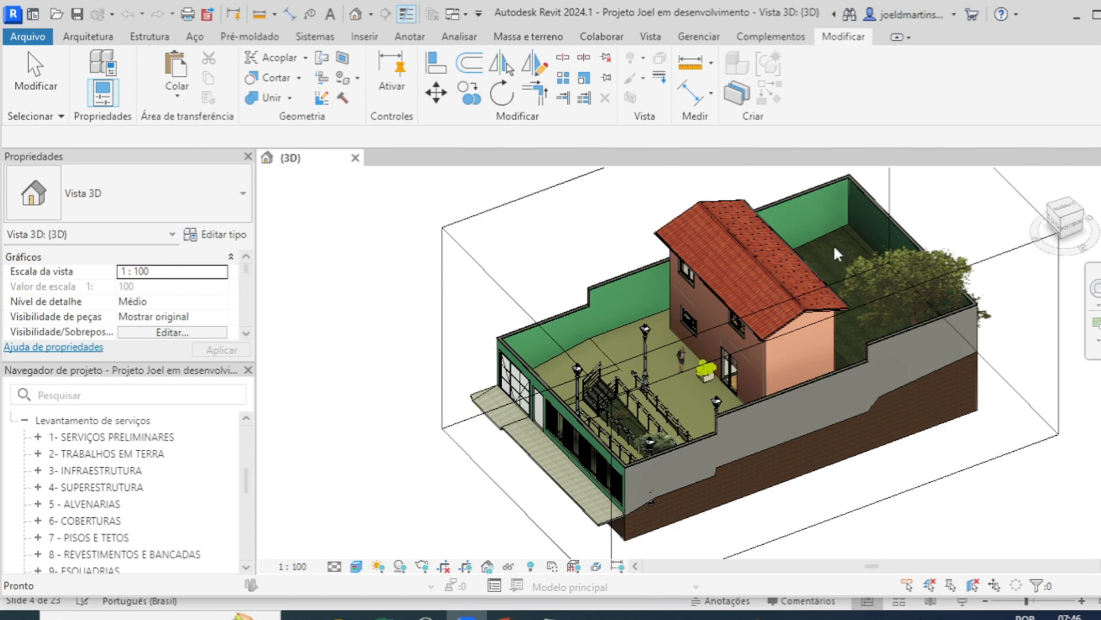
Step: Open the Terreno floor plan view of the project
scroll(834, 248, up, 2)
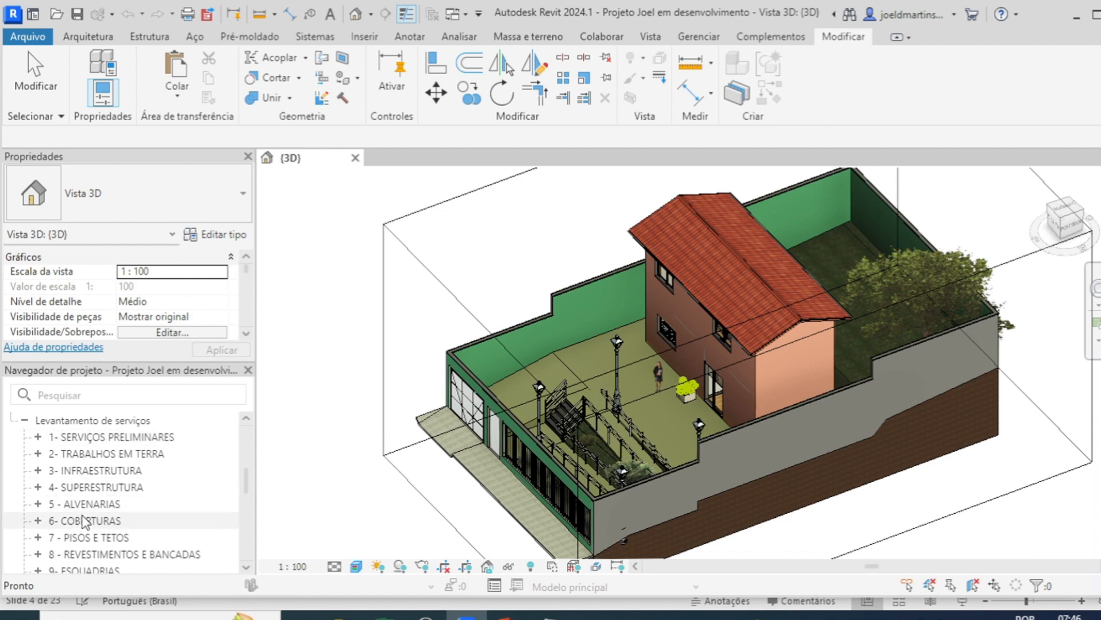
scroll(100, 499, up, 4)
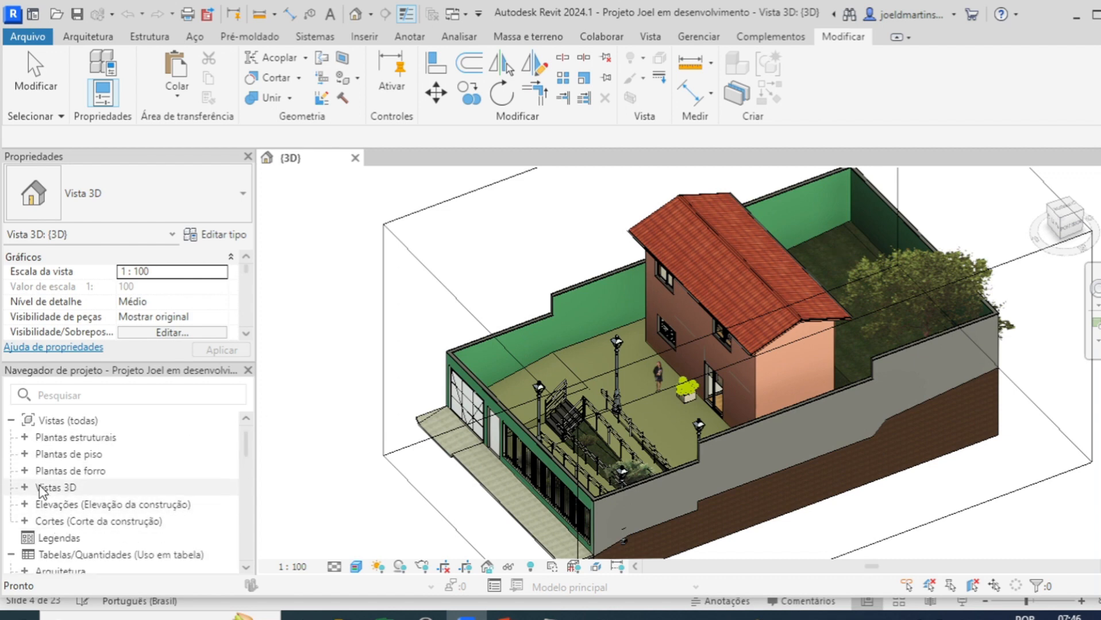
click(23, 455)
double_click(78, 521)
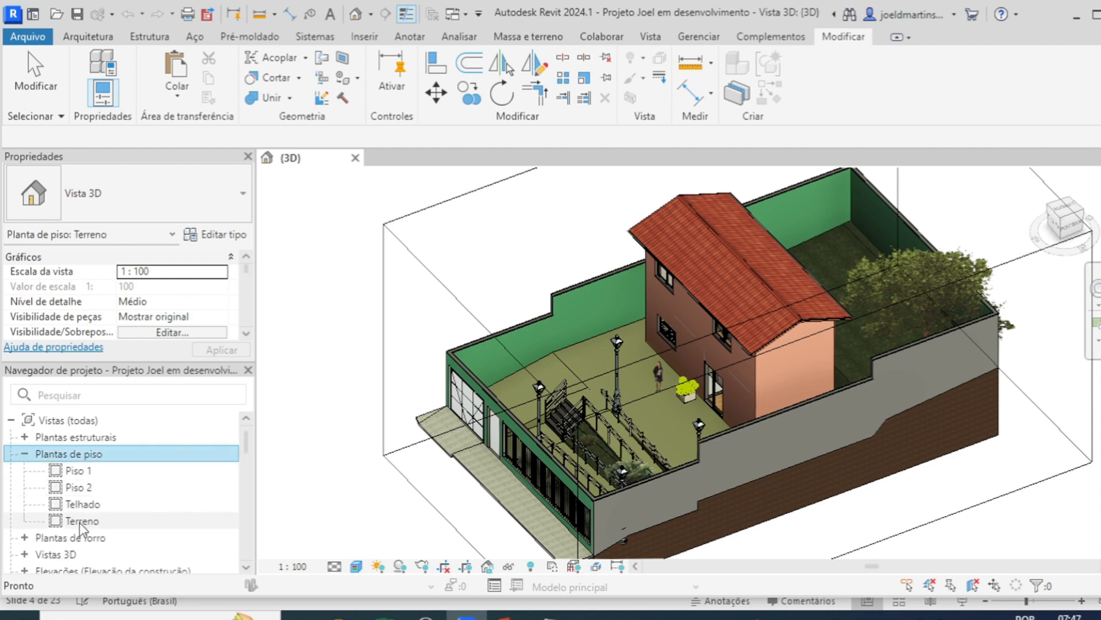
Step: Temporarily hide the imported Projeto Arquitetônico.dwg drawing in the Terreno plan
scroll(580, 516, down, 4)
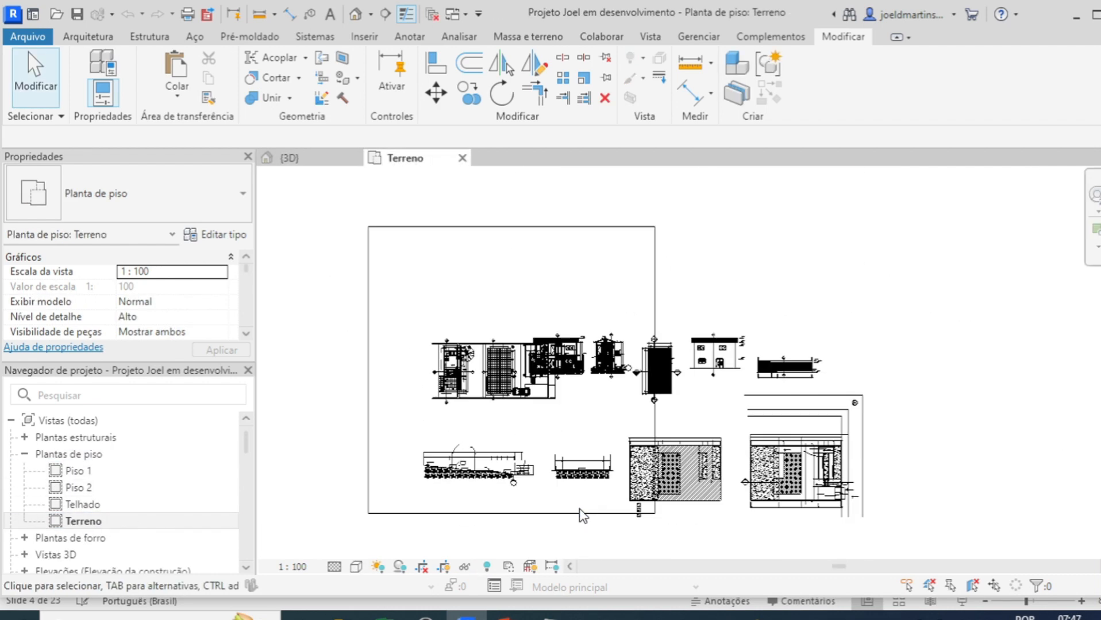
click(686, 496)
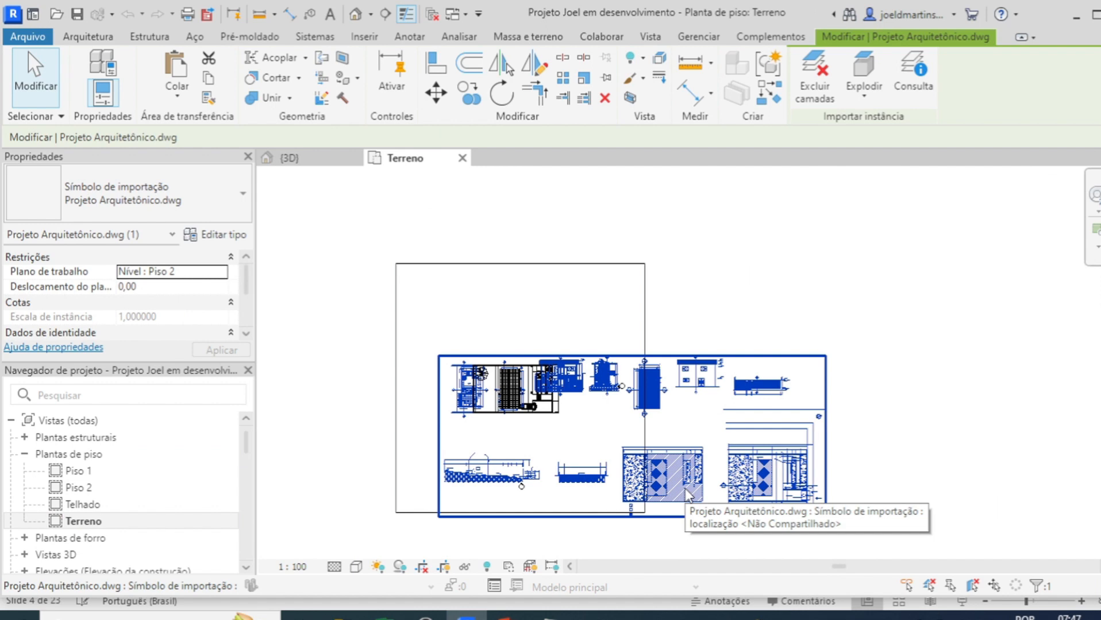
key(h)
key(h)
scroll(504, 449, up, 5)
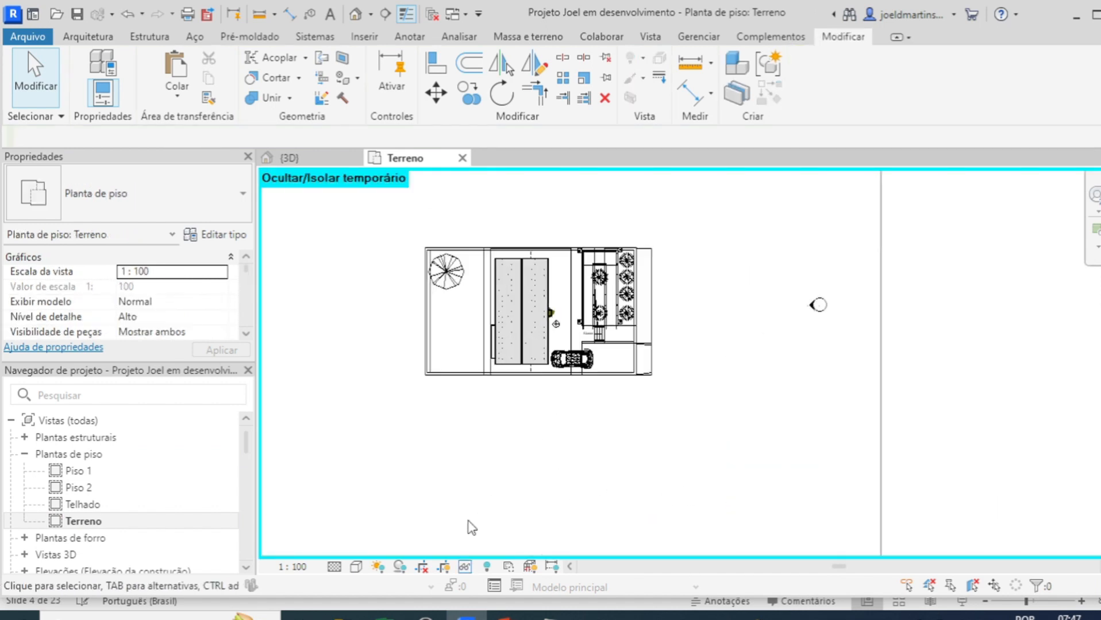
Step: Set the Terreno plan's visual style to Realista and inspect the house, car and boundary walls on the lot
scroll(471, 528, up, 1)
click(356, 567)
click(390, 548)
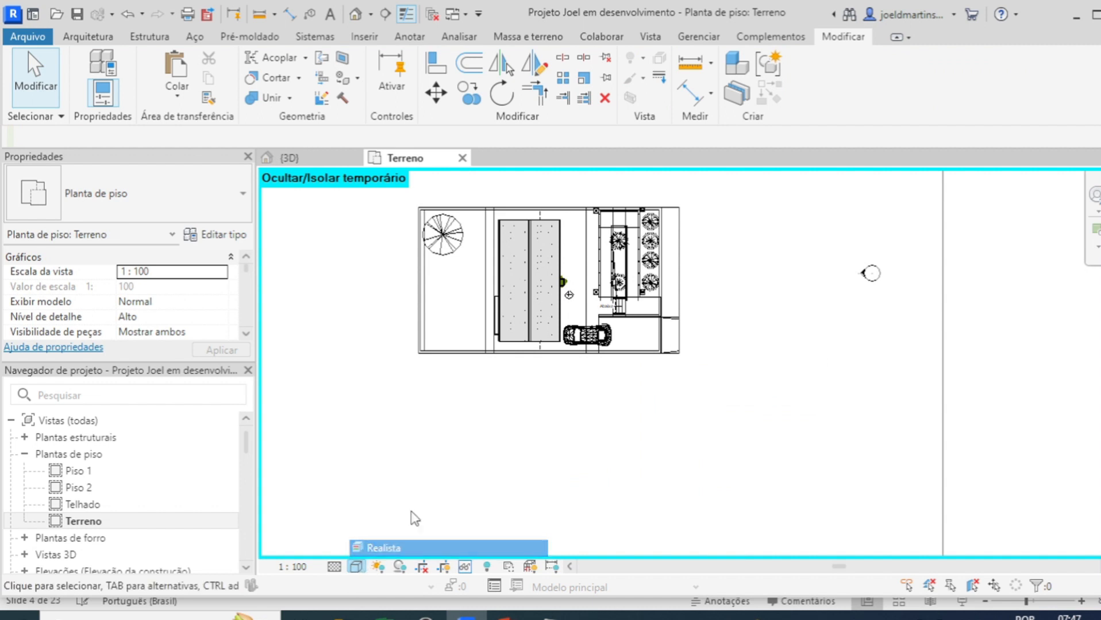
scroll(523, 257, up, 1)
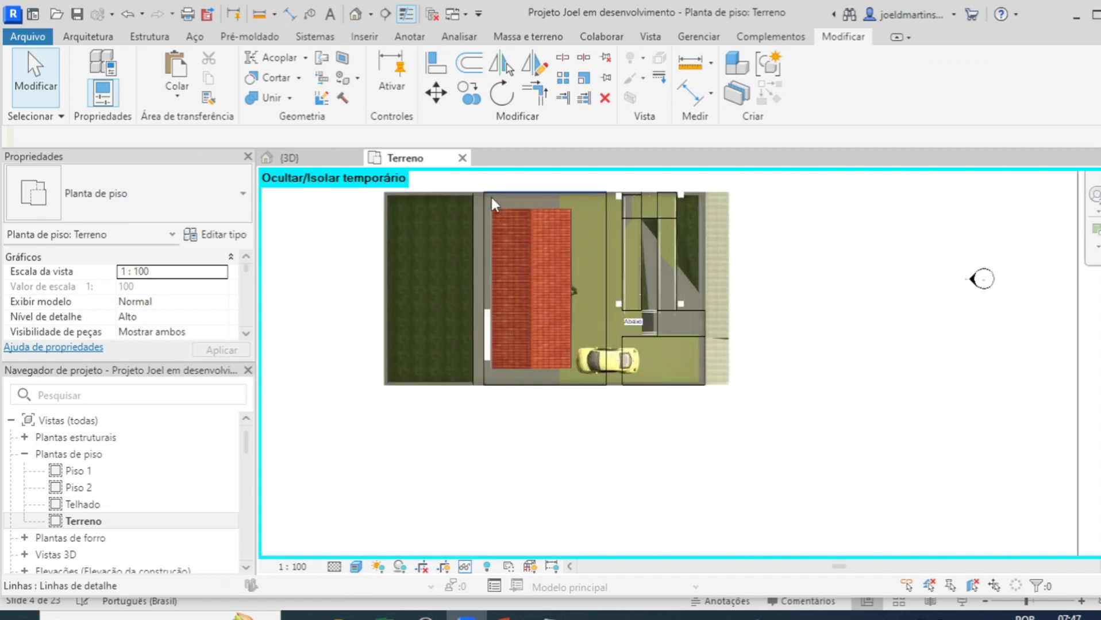
scroll(492, 202, up, 1)
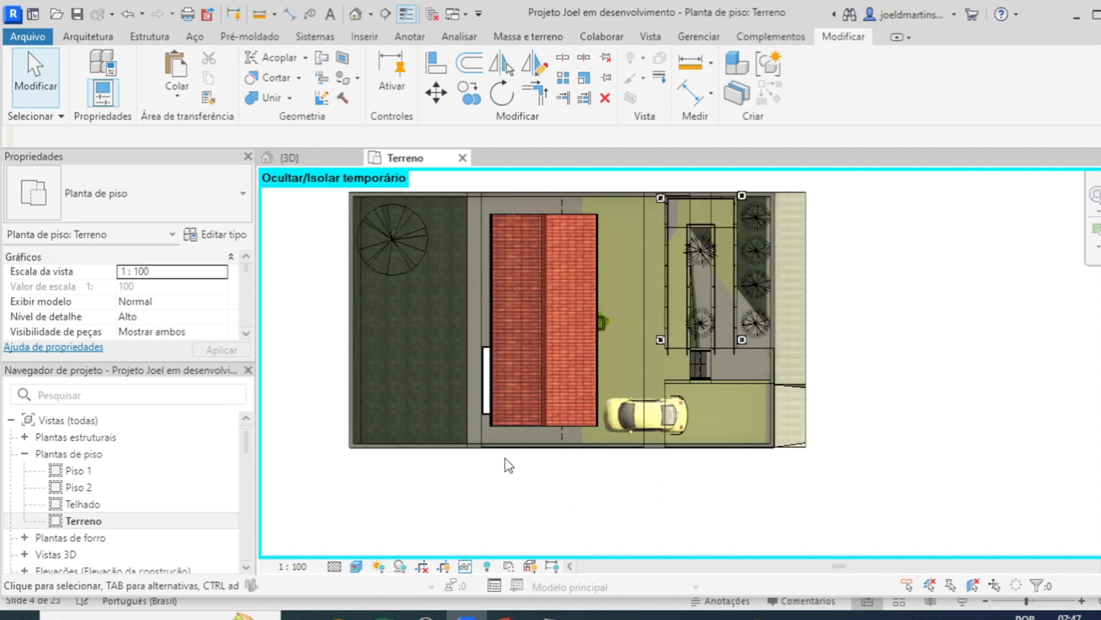
scroll(466, 460, up, 2)
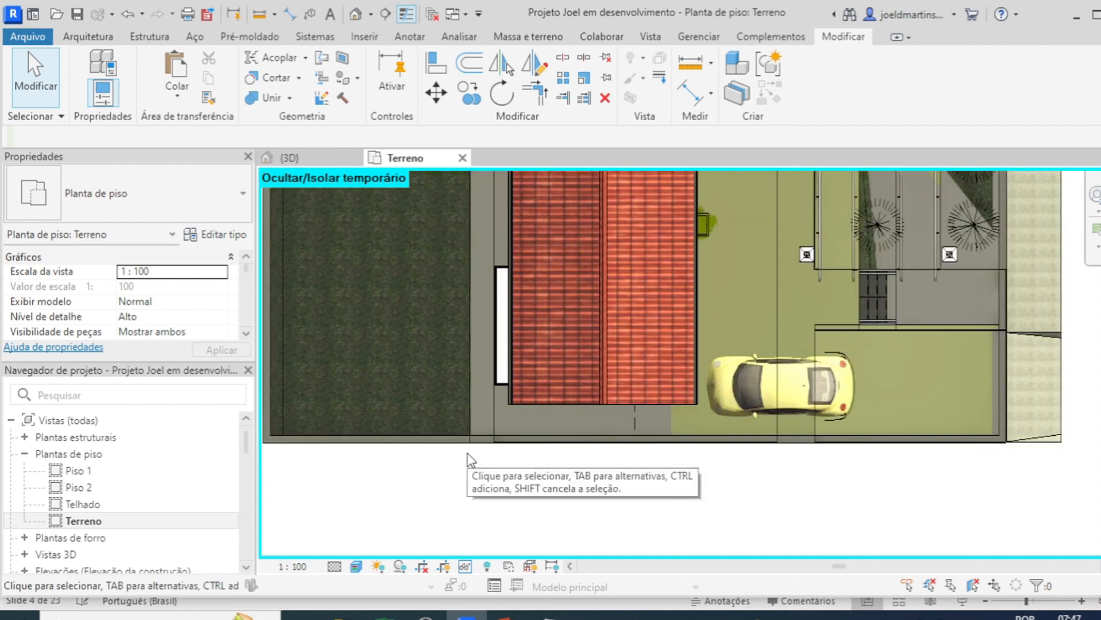
scroll(467, 458, down, 2)
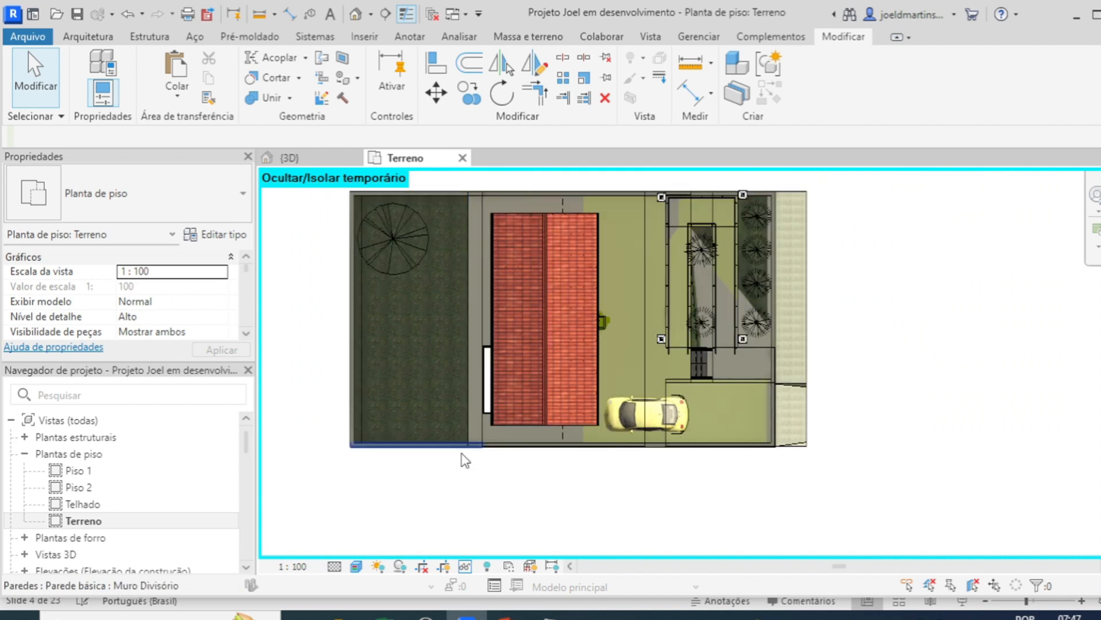
Step: Open the 1.1 Limpeza do terreno schedule from the 1- SERVIÇOS PRELIMINARES group
scroll(214, 516, down, 3)
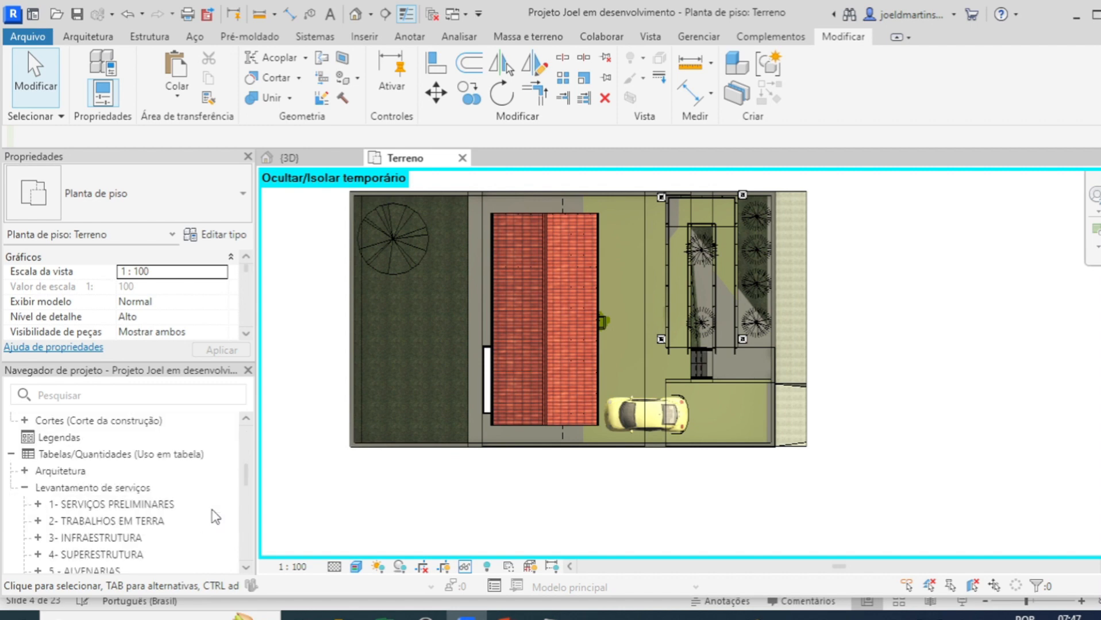
double_click(40, 505)
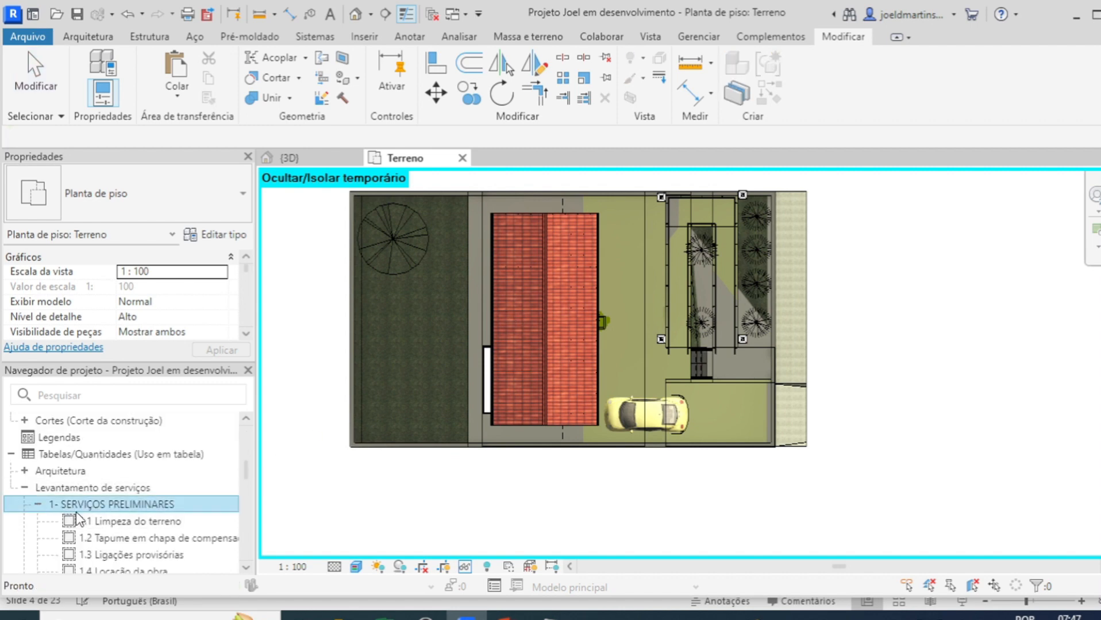
scroll(78, 518, down, 2)
click(101, 440)
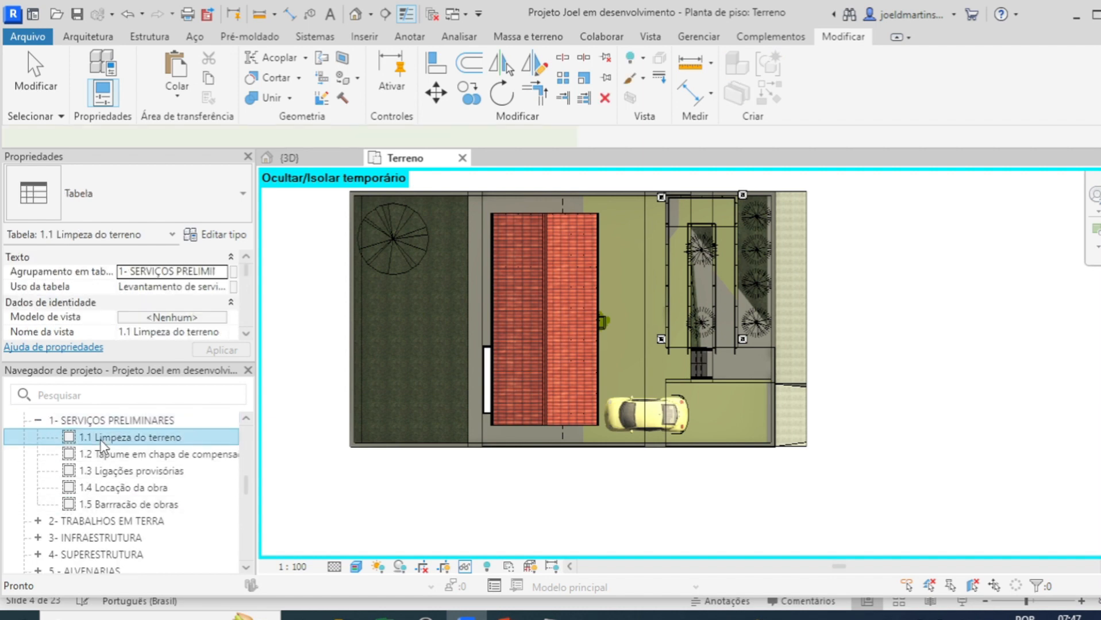
double_click(102, 445)
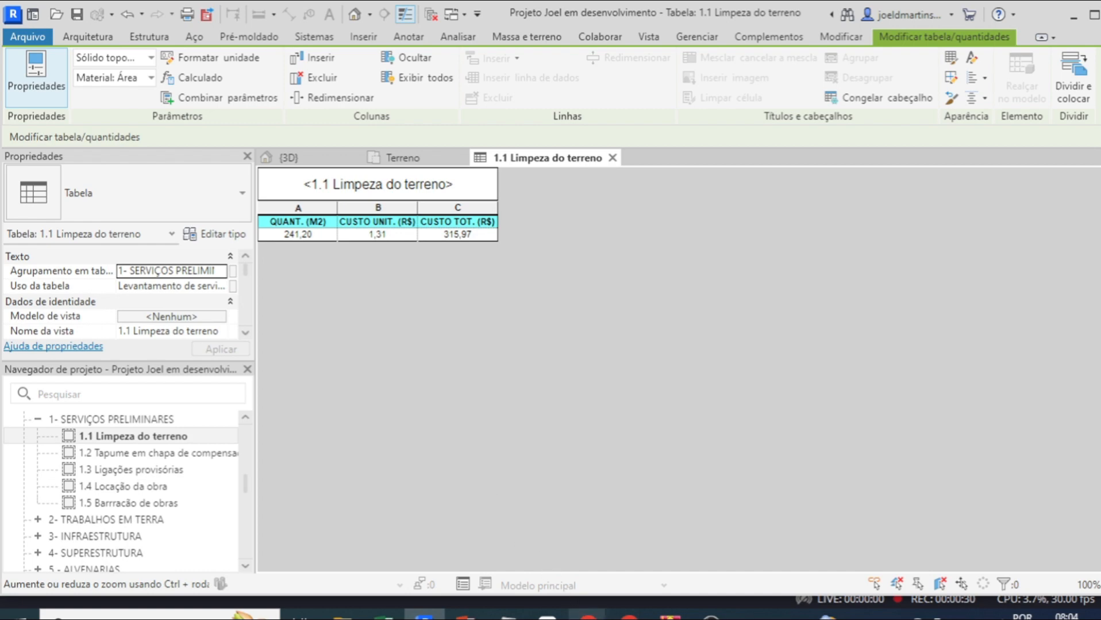
Step: Switch to the CAIXA downloads page in Chrome and examine the SINAPI MG 202312 Desonerado and NaoDesonerado report entries
mouse_move(588, 615)
click(457, 550)
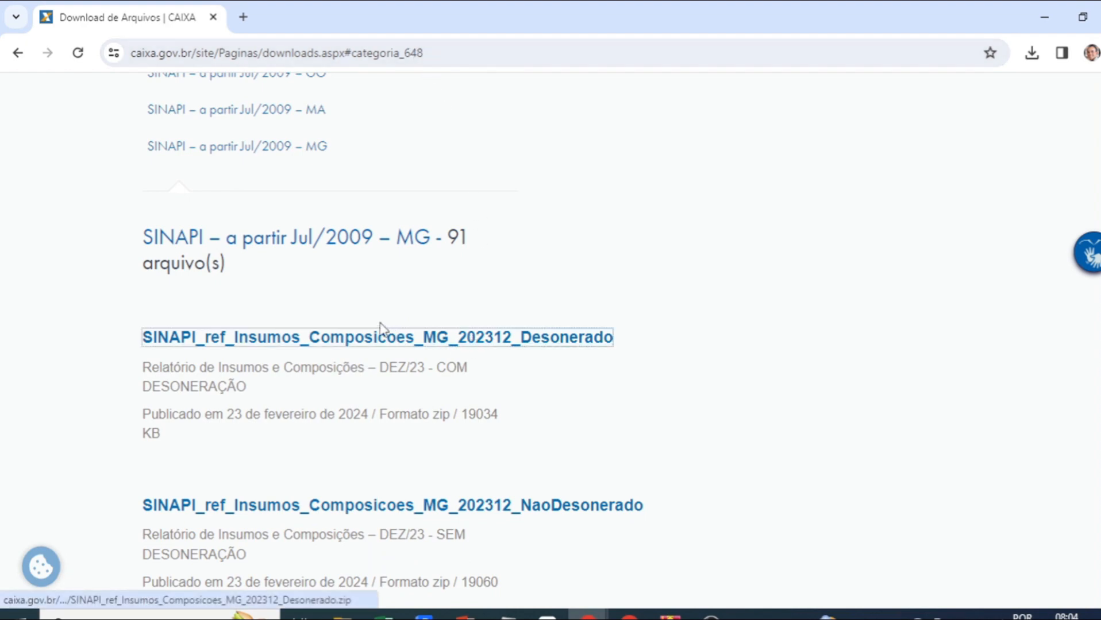
click(597, 336)
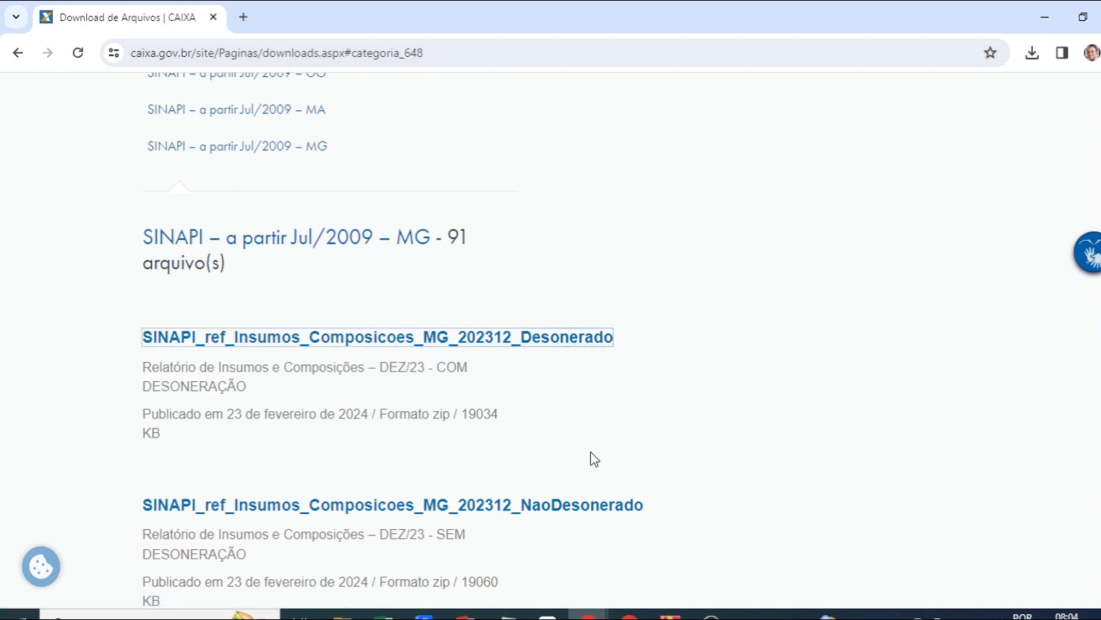
scroll(592, 459, down, 1)
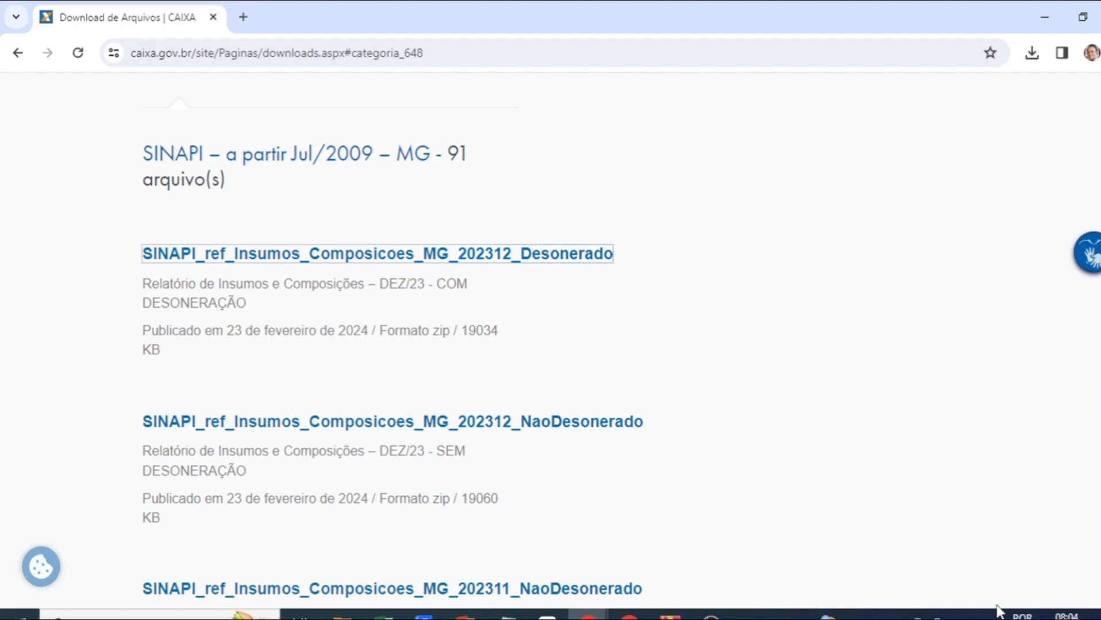
mouse_move(1063, 616)
scroll(708, 290, down, 1)
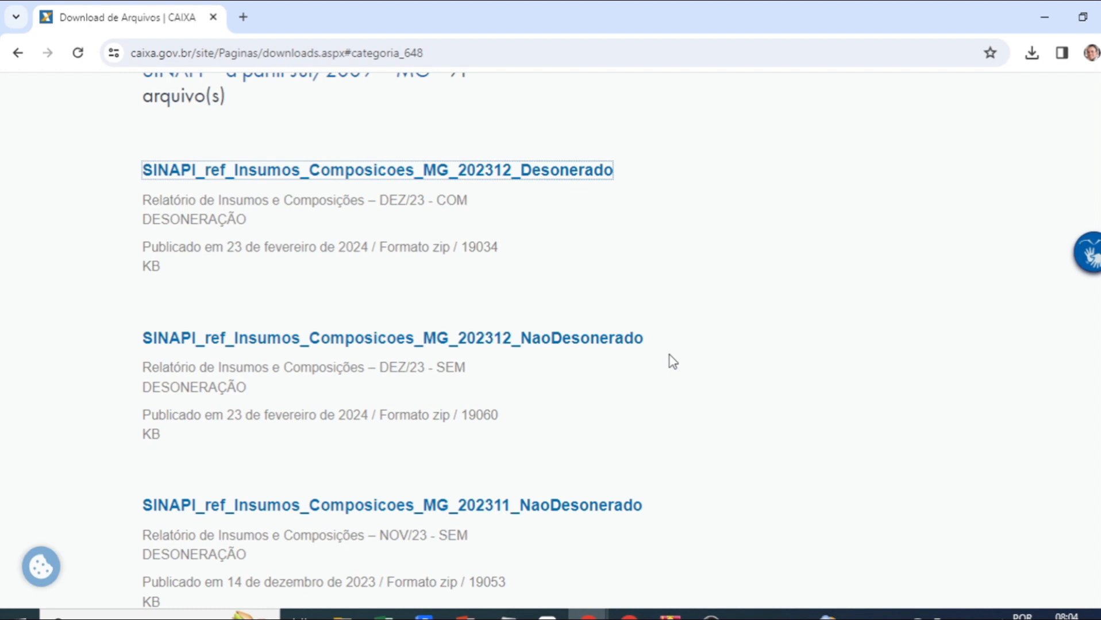
scroll(673, 361, down, 1)
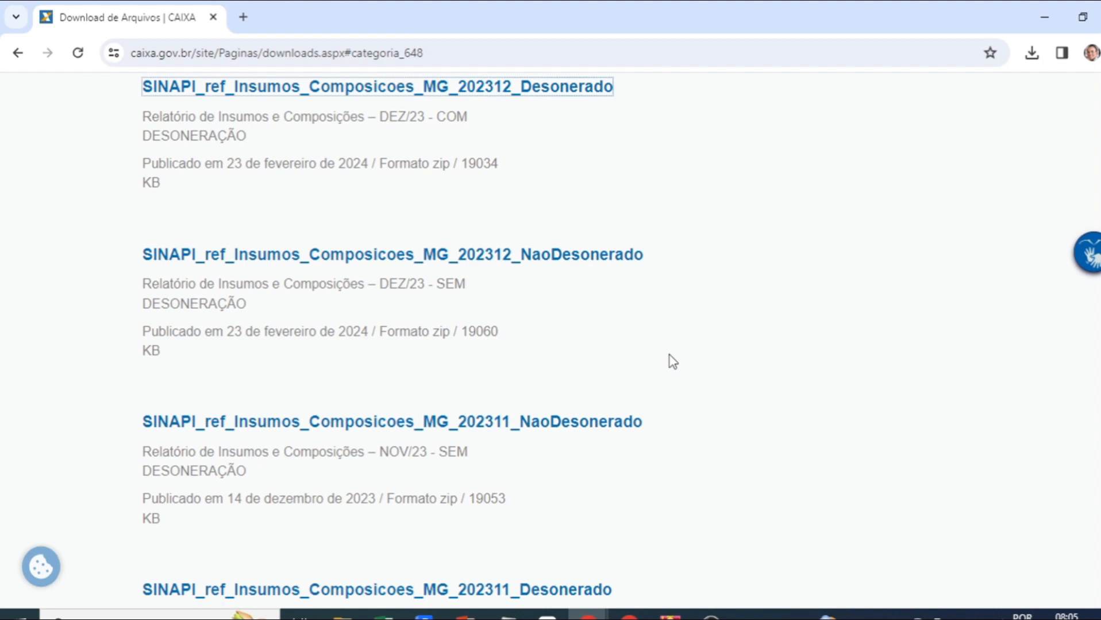
Step: Examine the files inside the SINAPI_ref_Insumos_Composicoes_MG_202312_Desonerado.zip archive in WinRAR, and close the archive
click(669, 616)
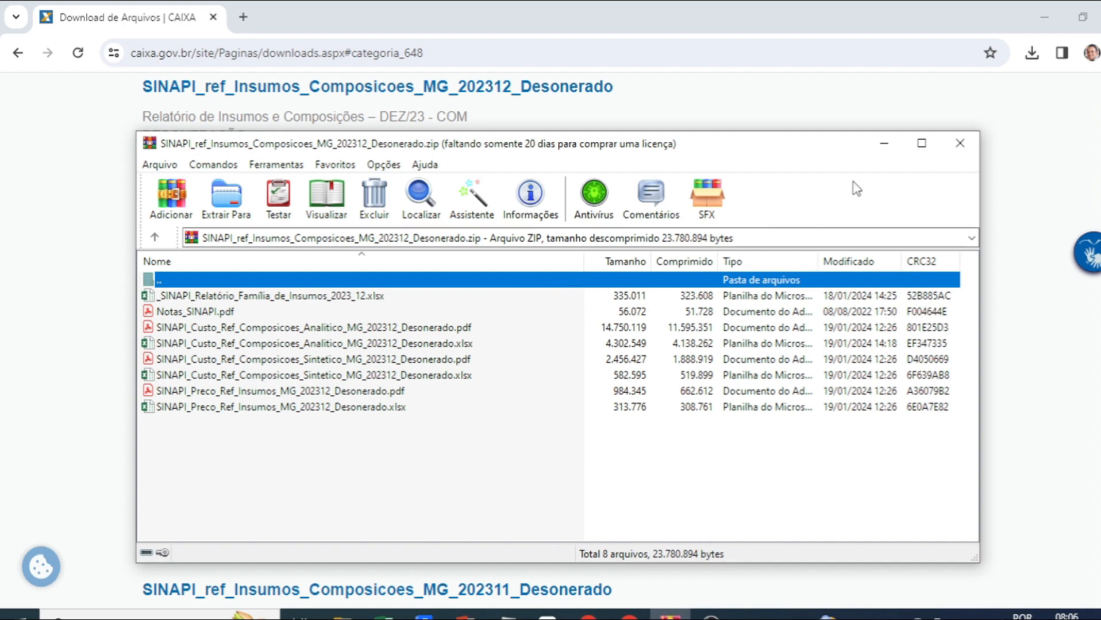
click(959, 143)
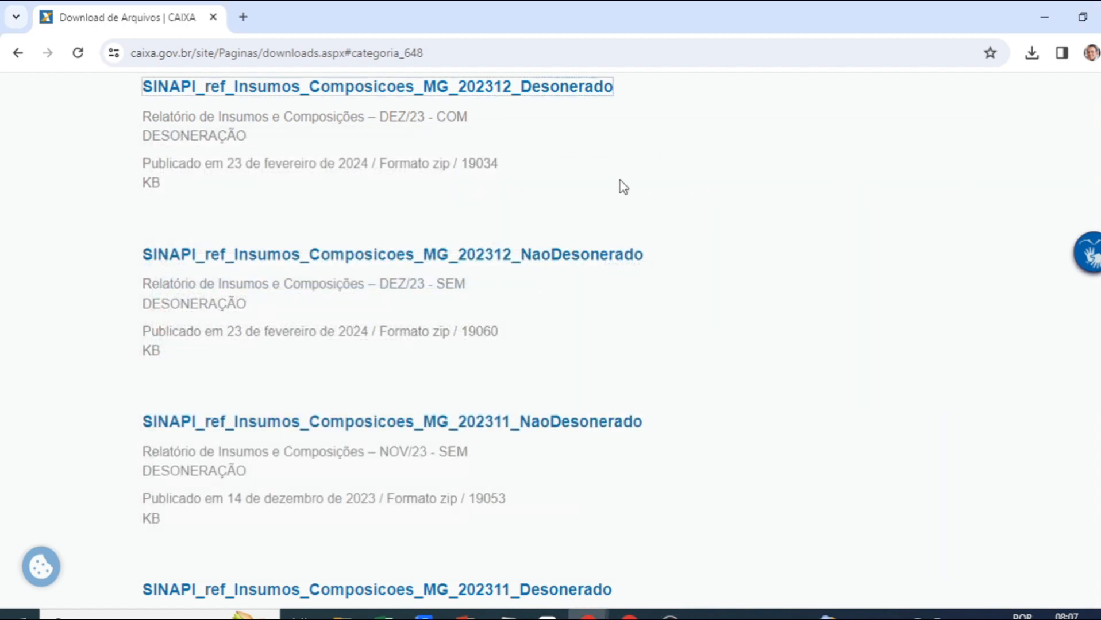
scroll(623, 187, up, 1)
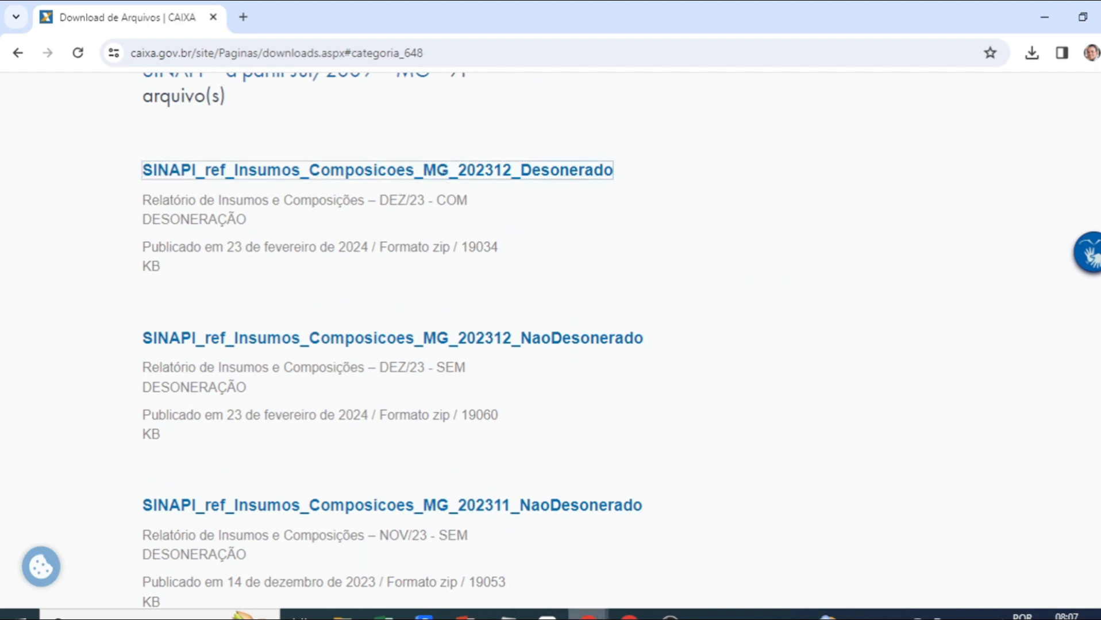
Step: View the SEINFRA Região Leste price spreadsheet page and the Belo Horizonte SUDECAP price composition page in Chrome
mouse_move(587, 614)
click(555, 502)
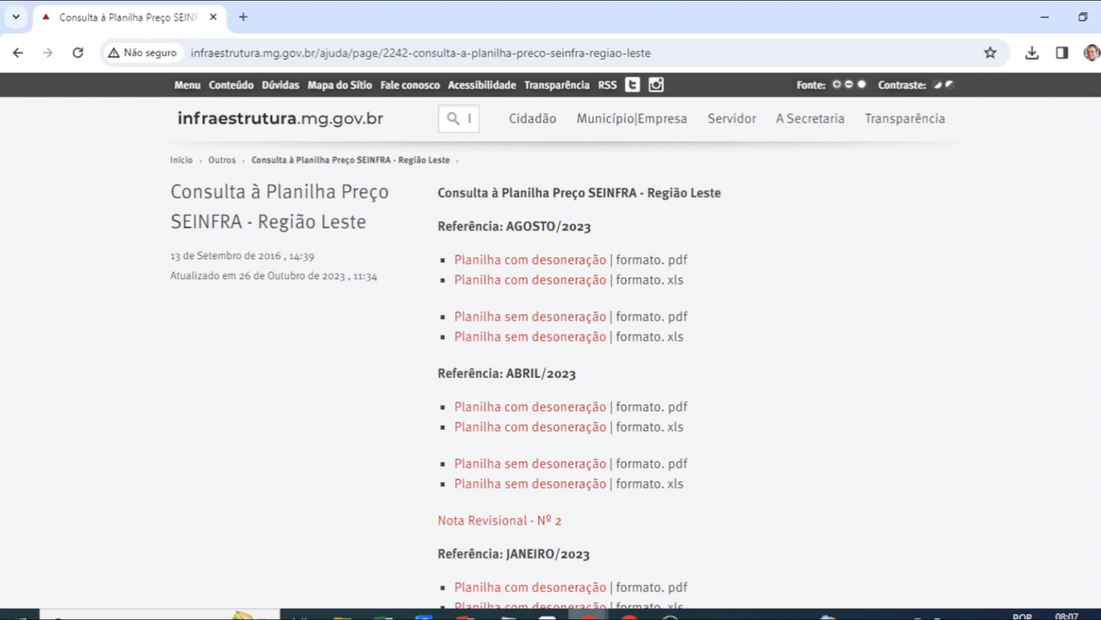
mouse_move(588, 614)
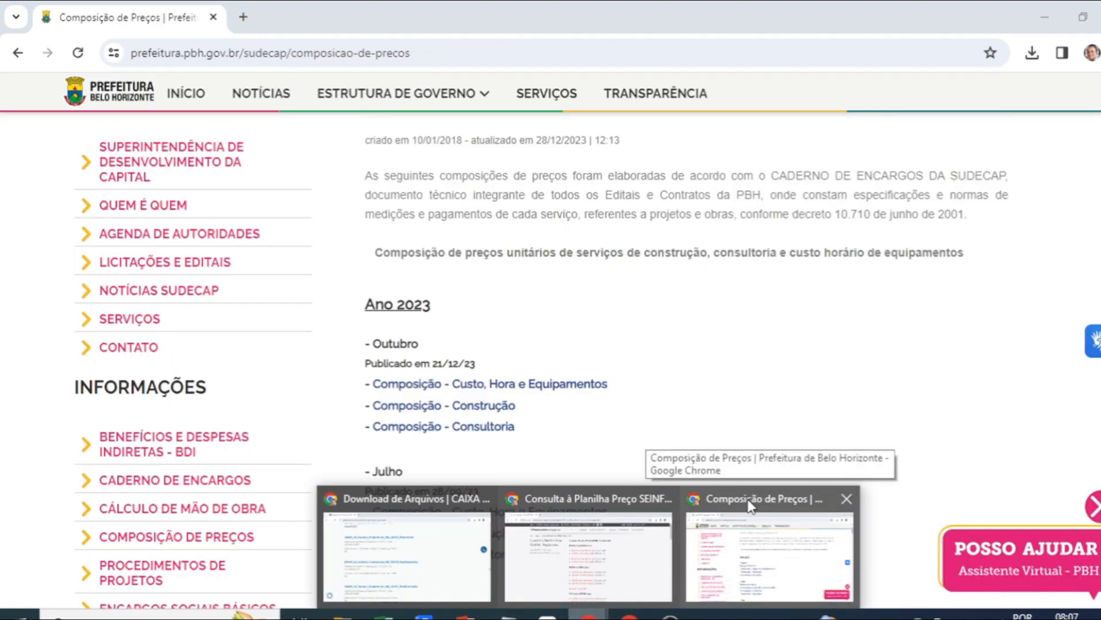
click(749, 506)
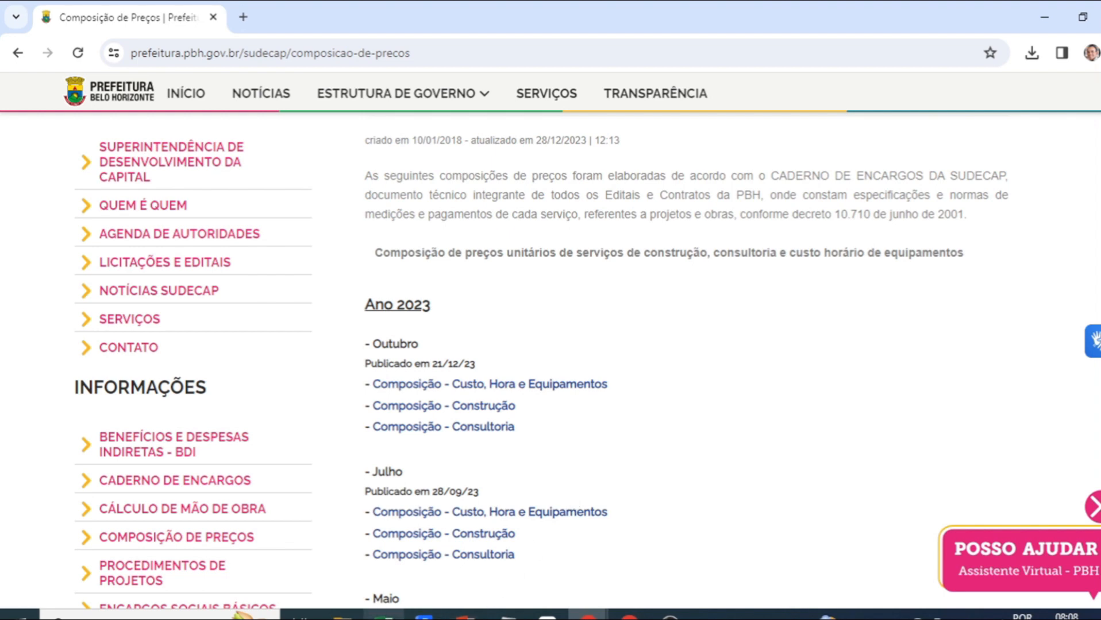
Step: Switch to the budget workbook in Excel and review the SINAPI 2023 sheet from its header rows
click(385, 617)
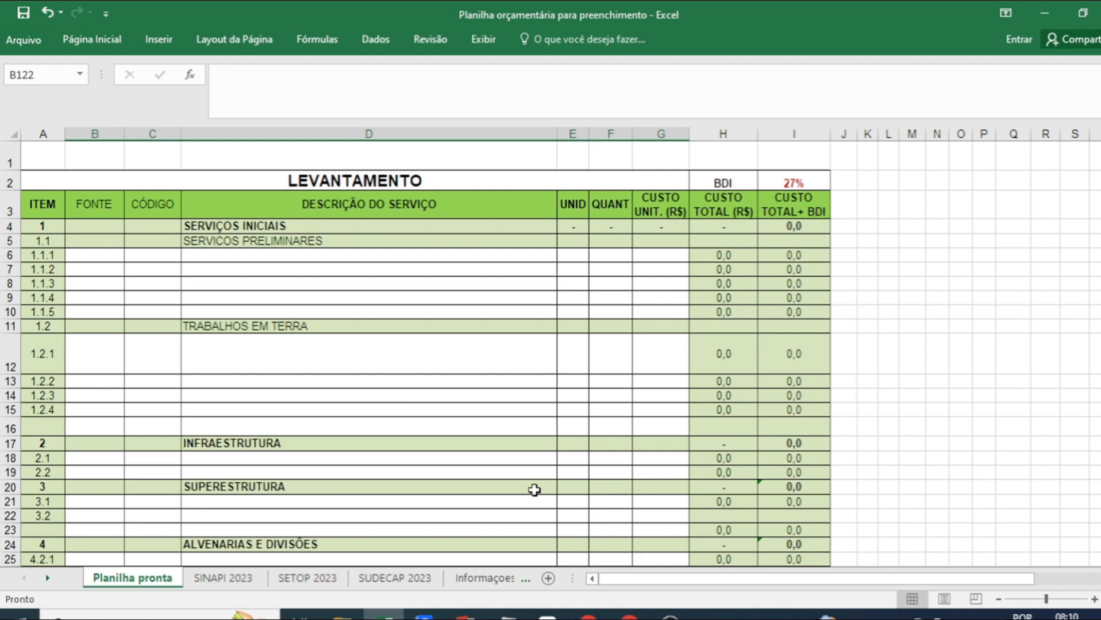
click(244, 580)
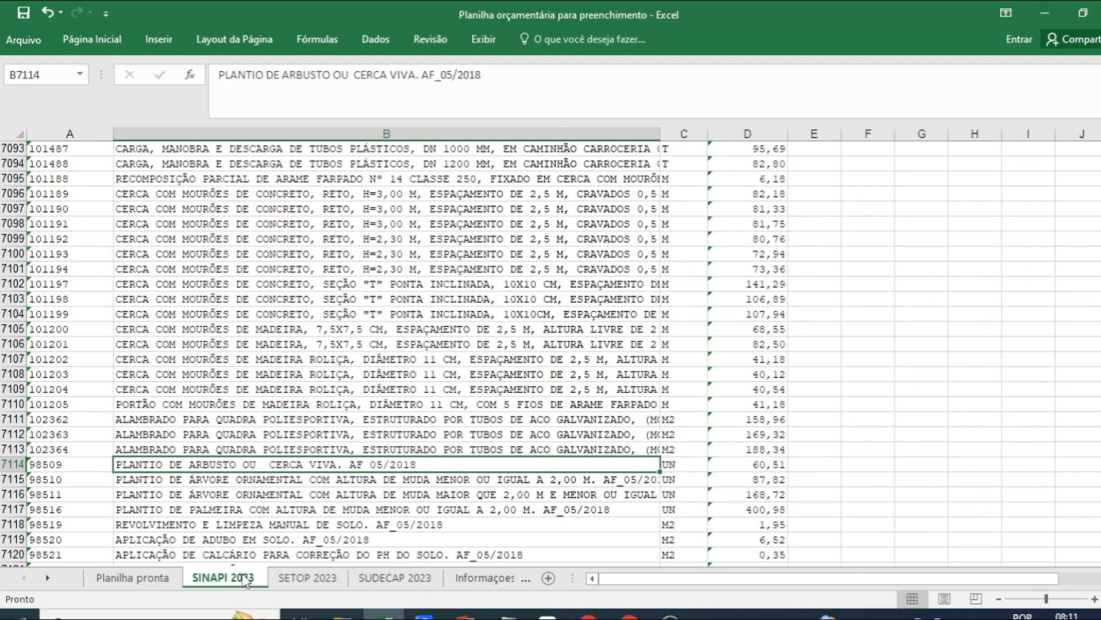
scroll(282, 395, up, 7)
scroll(282, 396, up, 11)
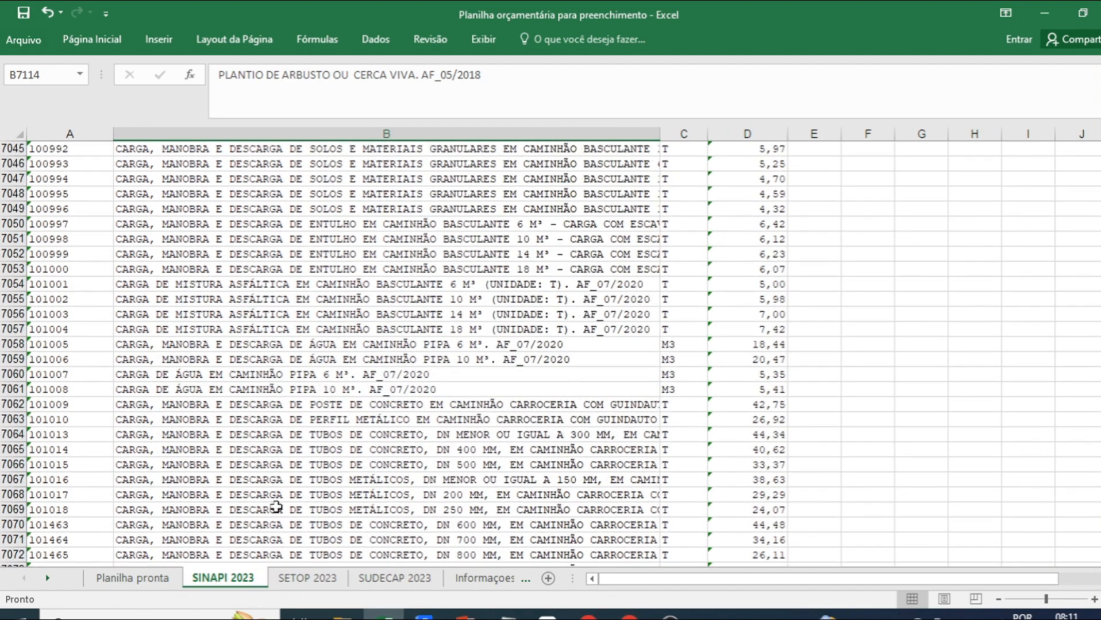
scroll(279, 481, up, 12)
scroll(279, 481, up, 16)
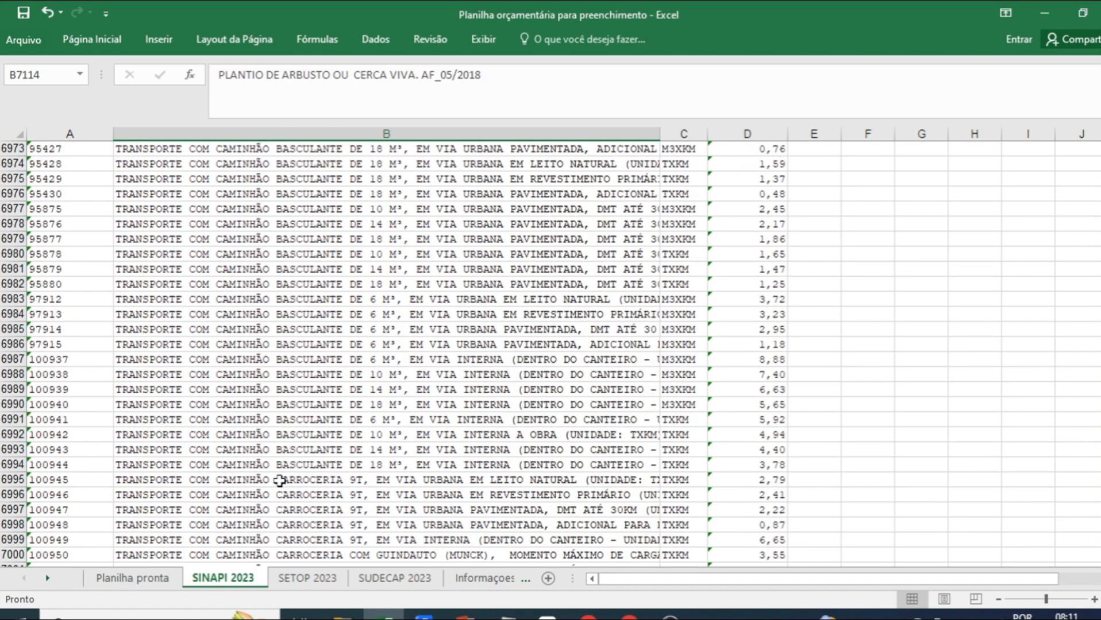
drag(1099, 517, 1099, 158)
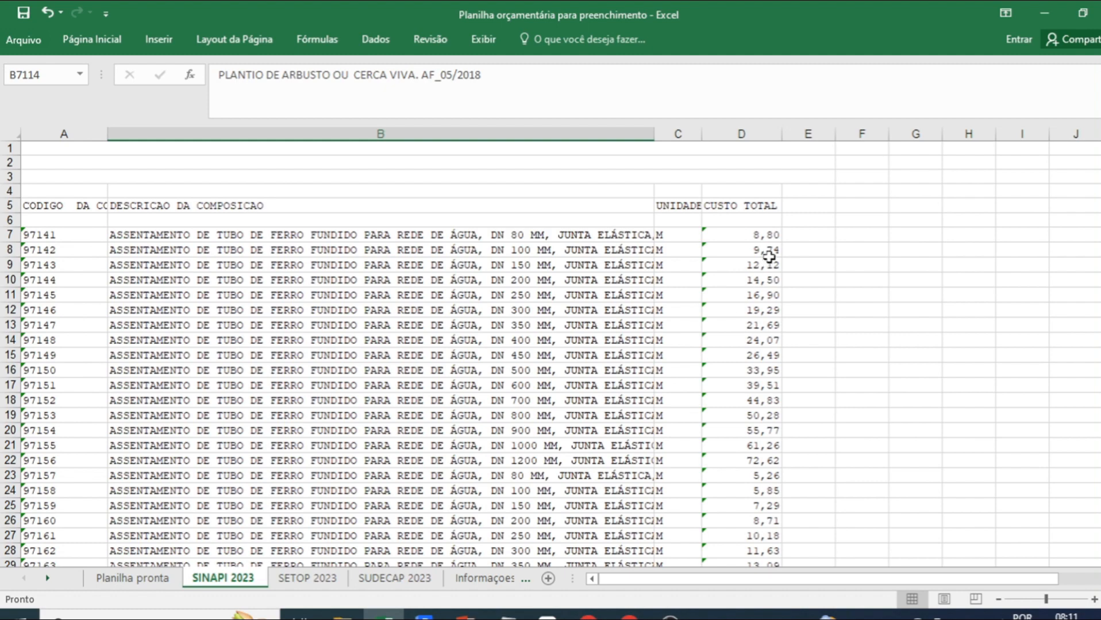
Step: Review the SETOP 2023 sheet's price reference table from its header rows
click(306, 578)
scroll(332, 400, up, 7)
scroll(342, 335, up, 11)
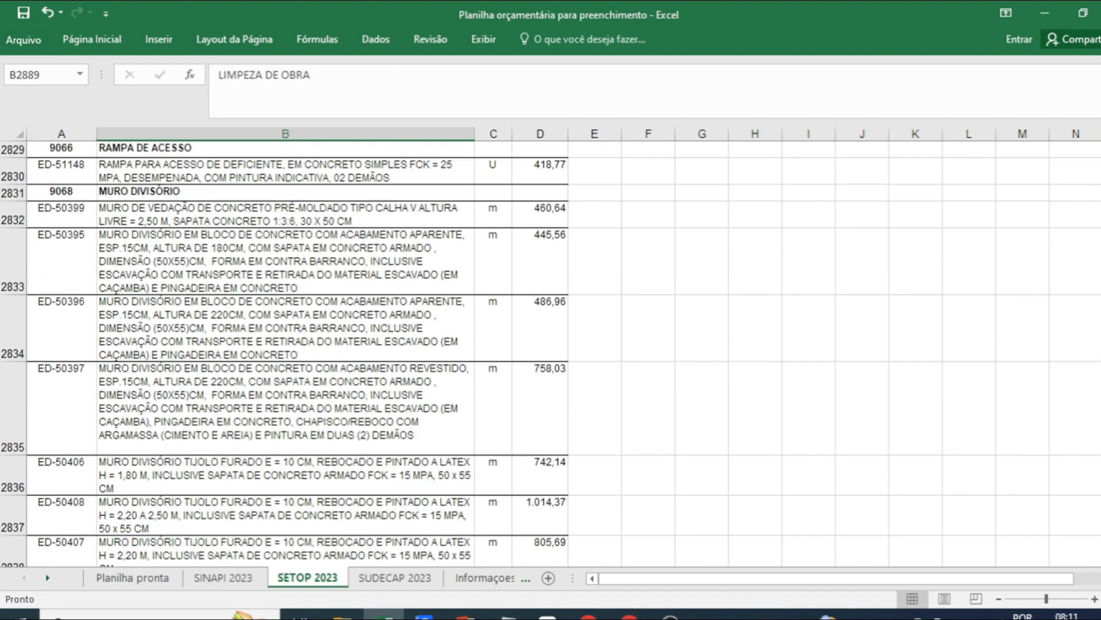
drag(1100, 412, 1100, 143)
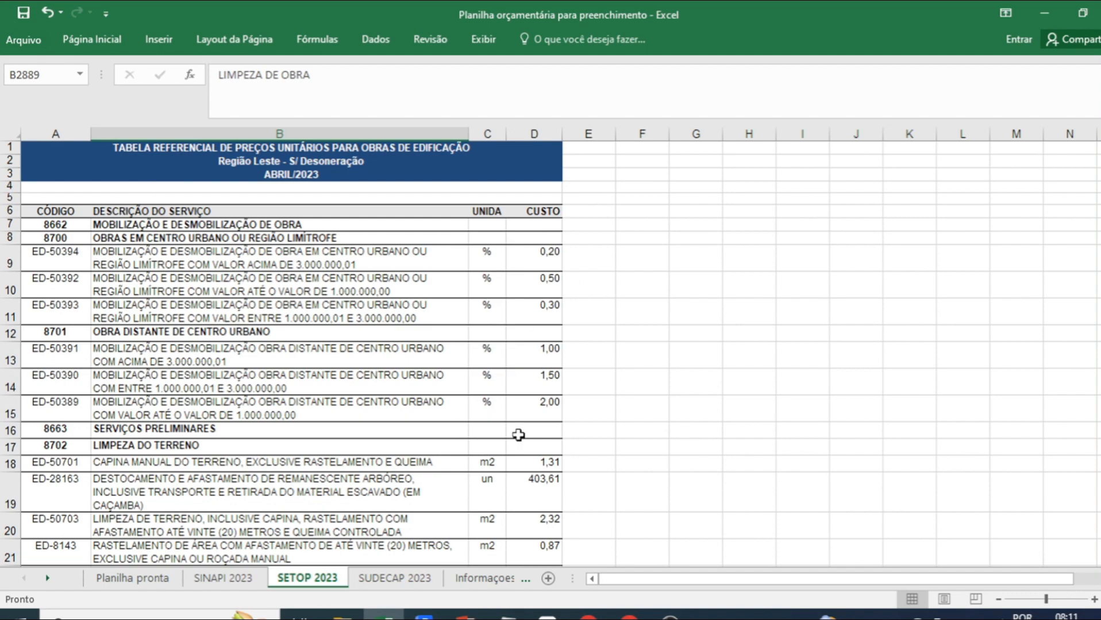
Step: Review the SUDECAP 2023 sheet's unit price table from its header rows, and open the Informaçoes importadas sheet
click(428, 579)
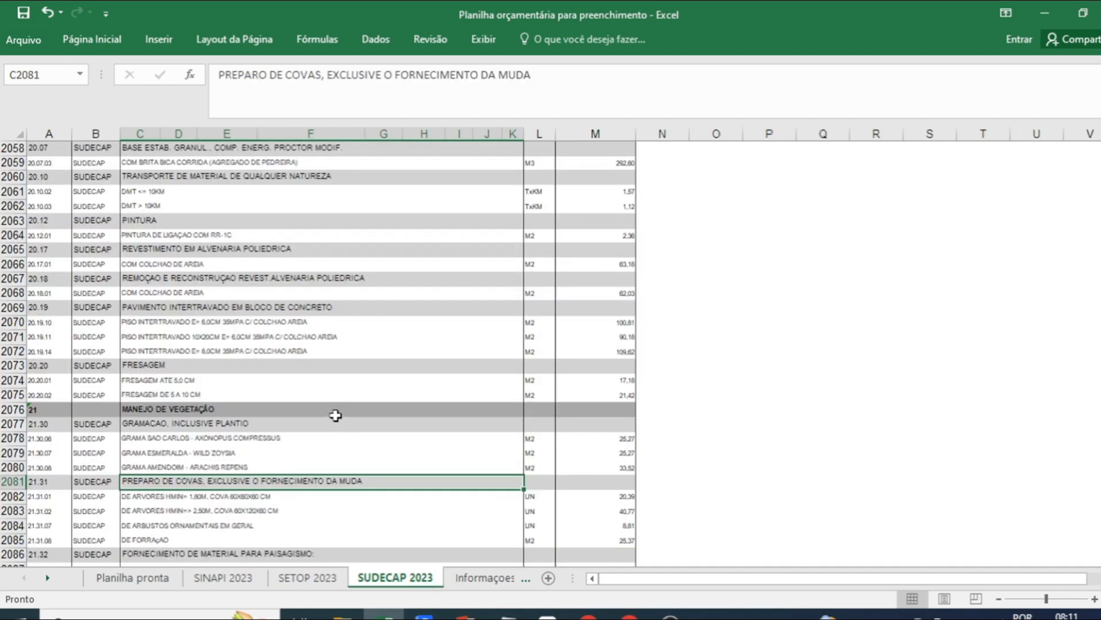
scroll(336, 416, up, 5)
scroll(336, 417, up, 20)
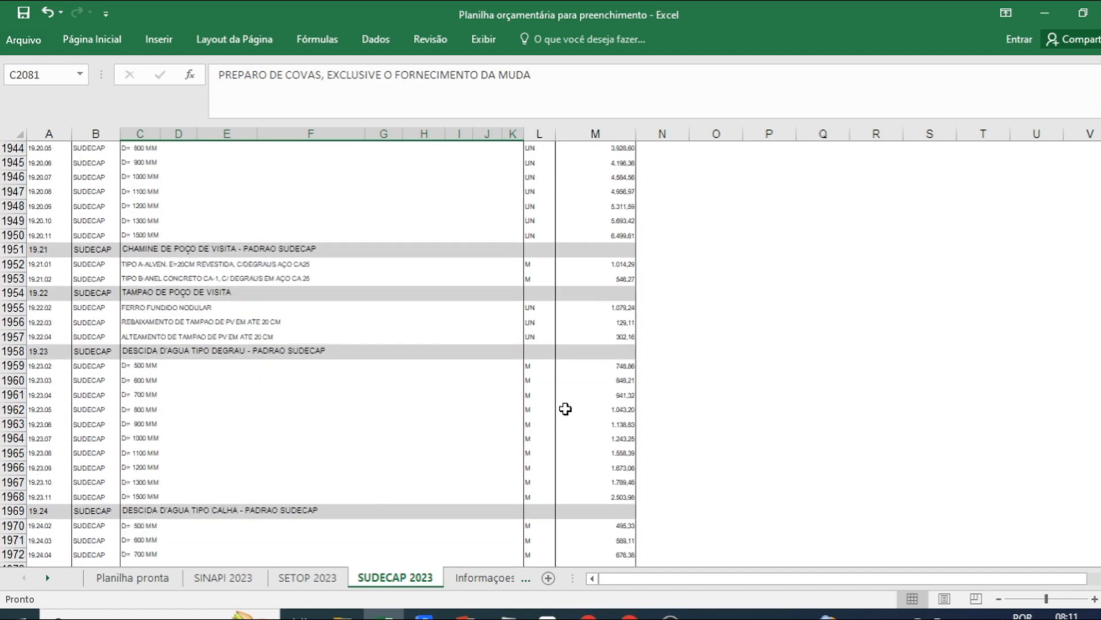
drag(1100, 468, 1100, 144)
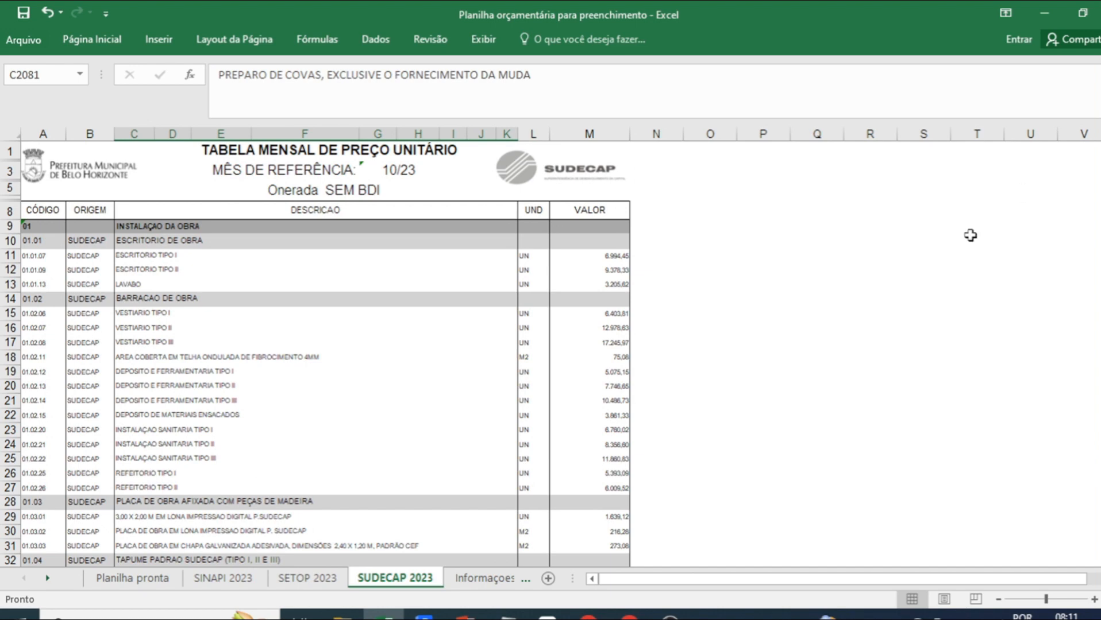
click(489, 582)
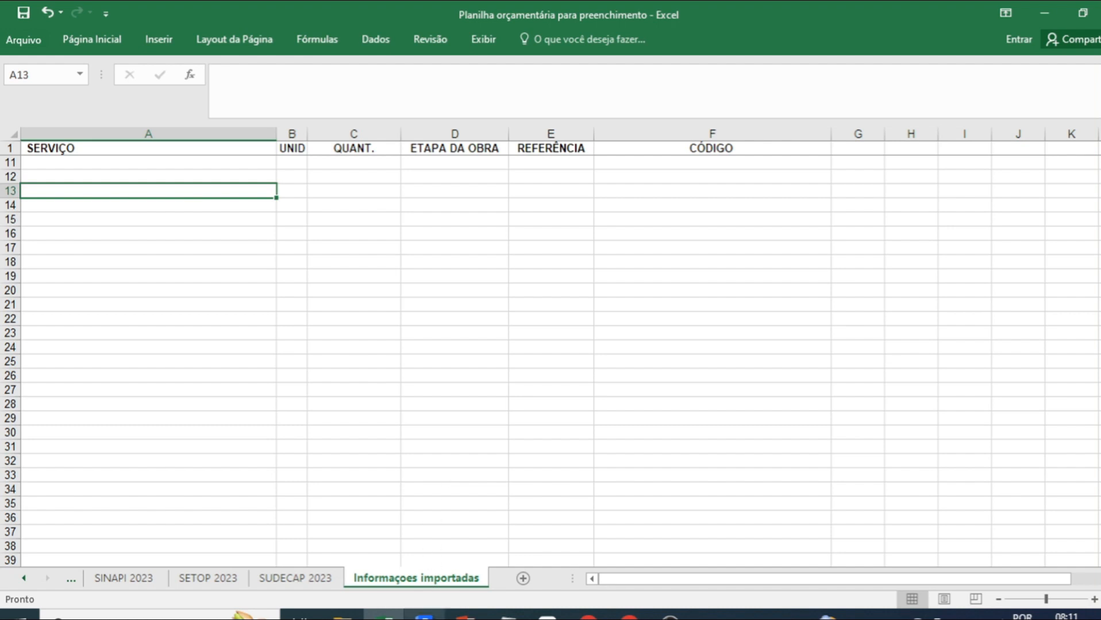
Step: Switch to Revit and start exporting the 1.1 Limpeza do terreno schedule as a table report
mouse_move(424, 617)
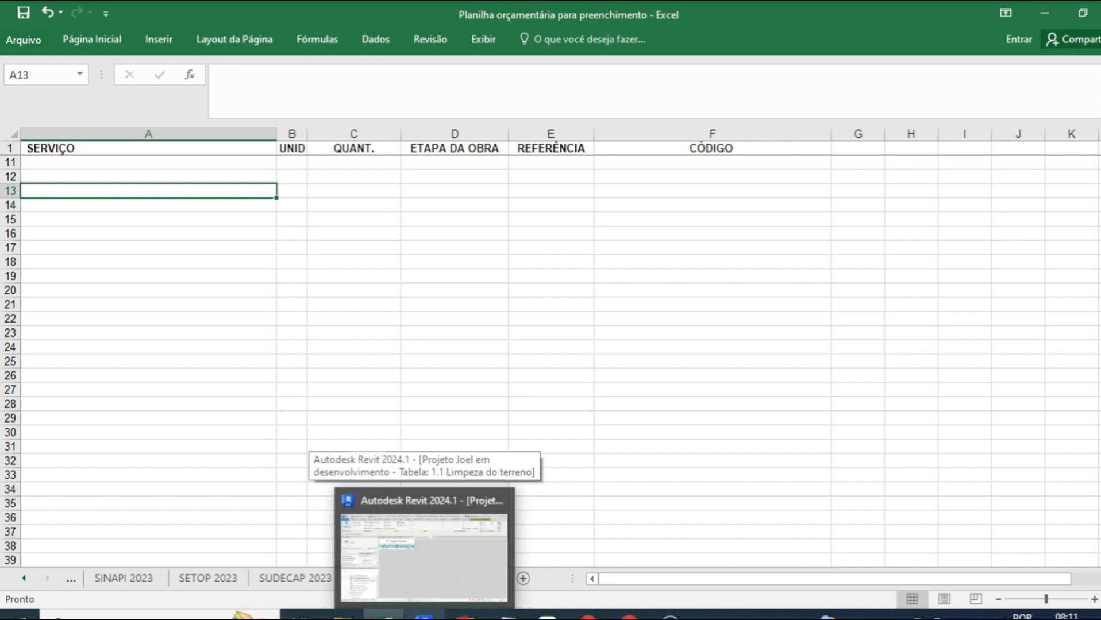
click(424, 617)
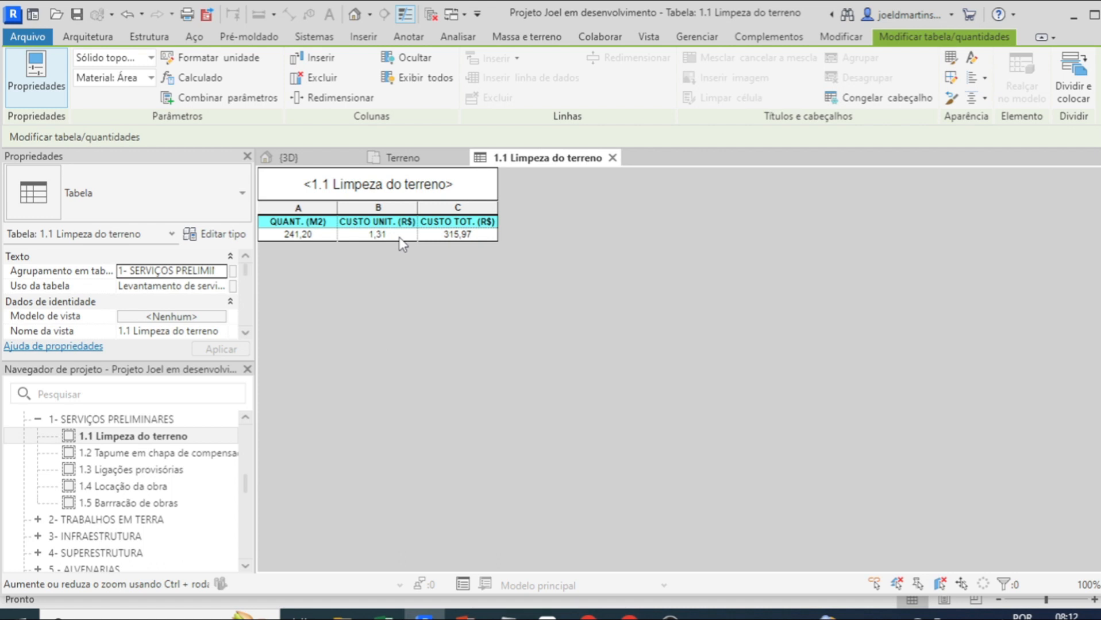
click(27, 38)
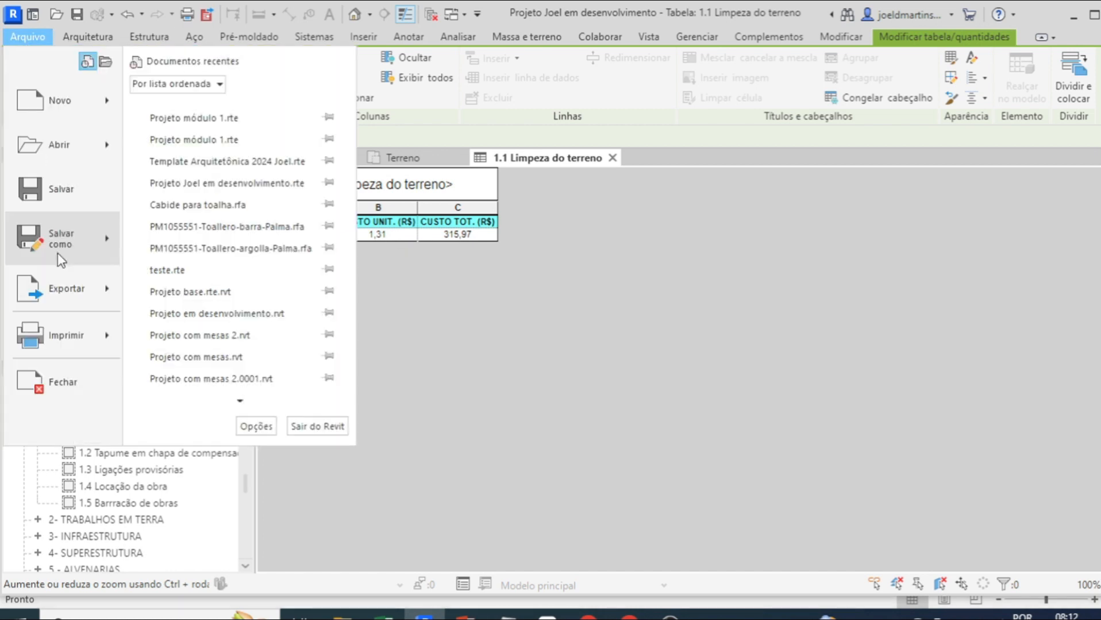
mouse_move(100, 294)
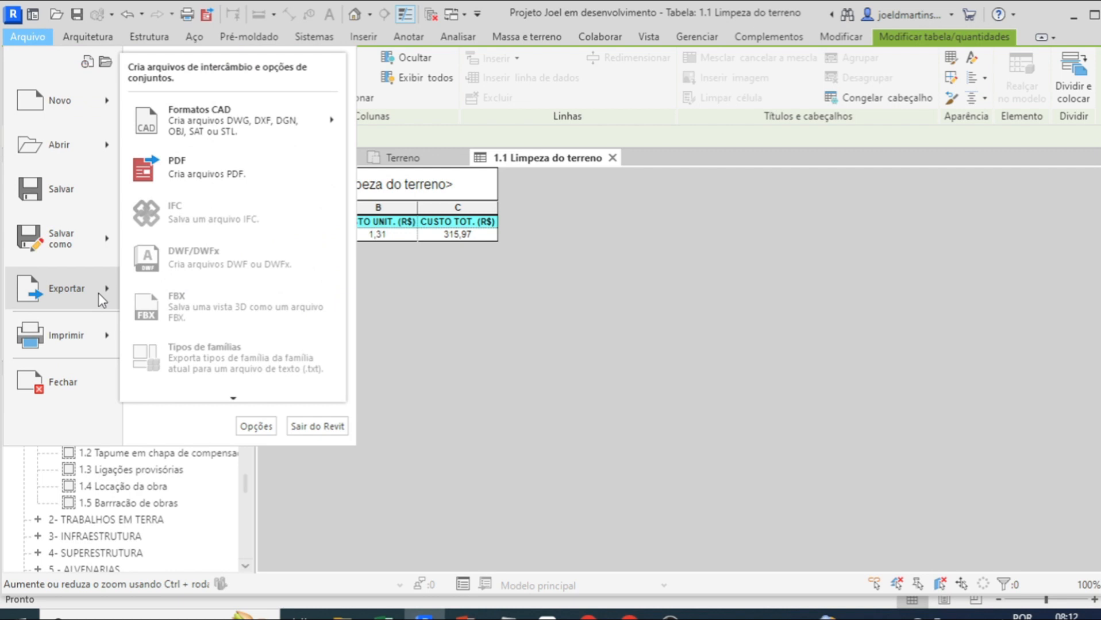
mouse_move(237, 400)
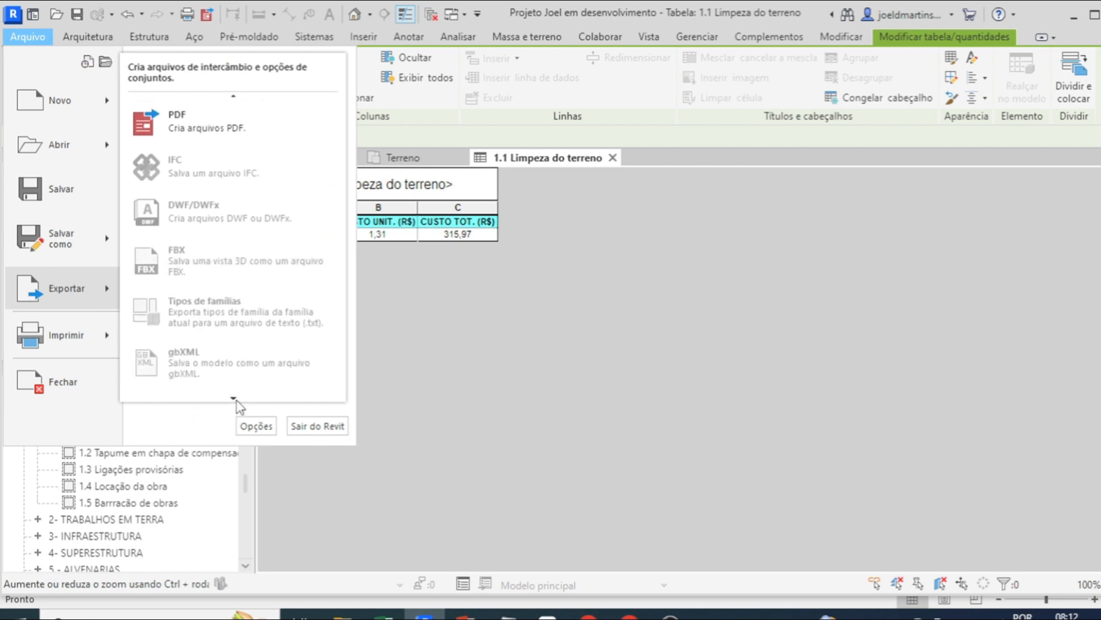
mouse_move(240, 309)
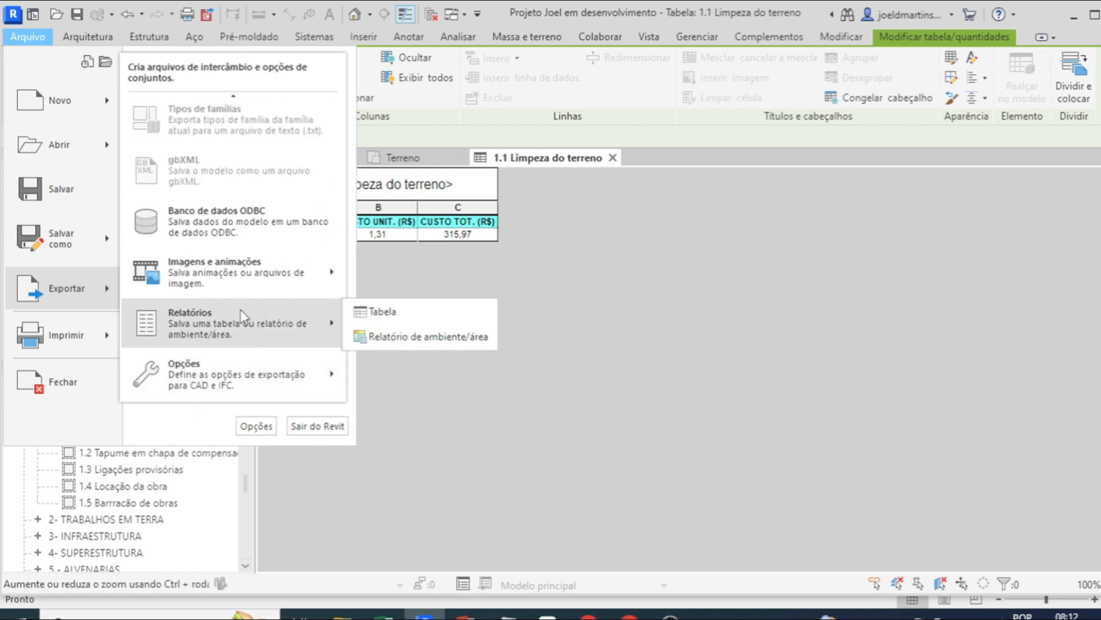
click(436, 314)
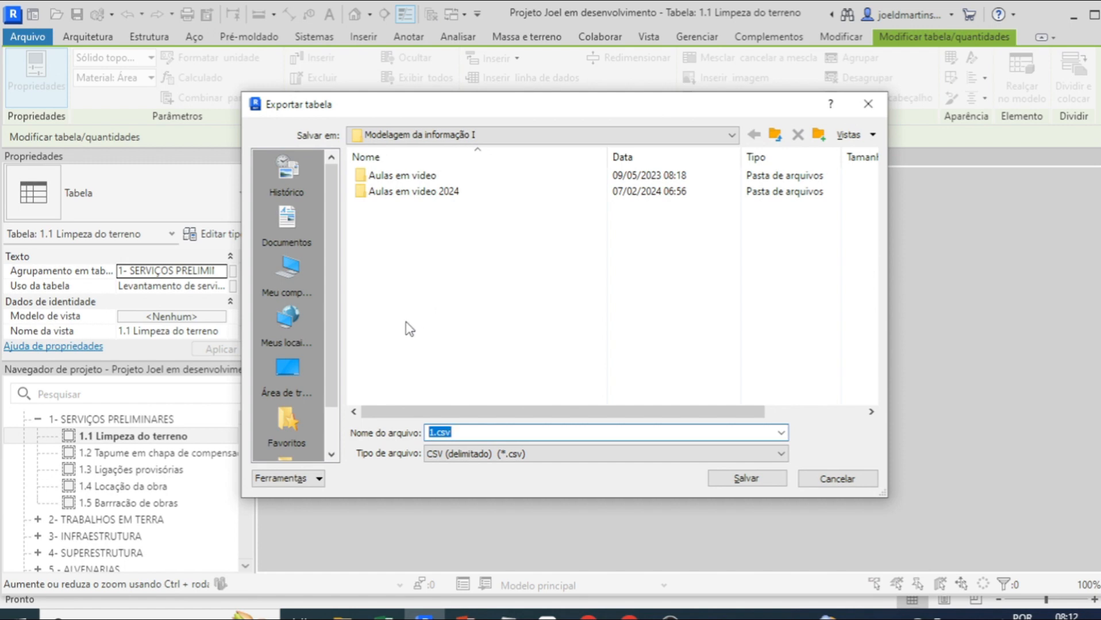
Step: Export the schedule to the Downloads folder as delimited text (*.txt) named "Levantamento de terreno", keeping the title, column headers and tab delimiter
click(296, 269)
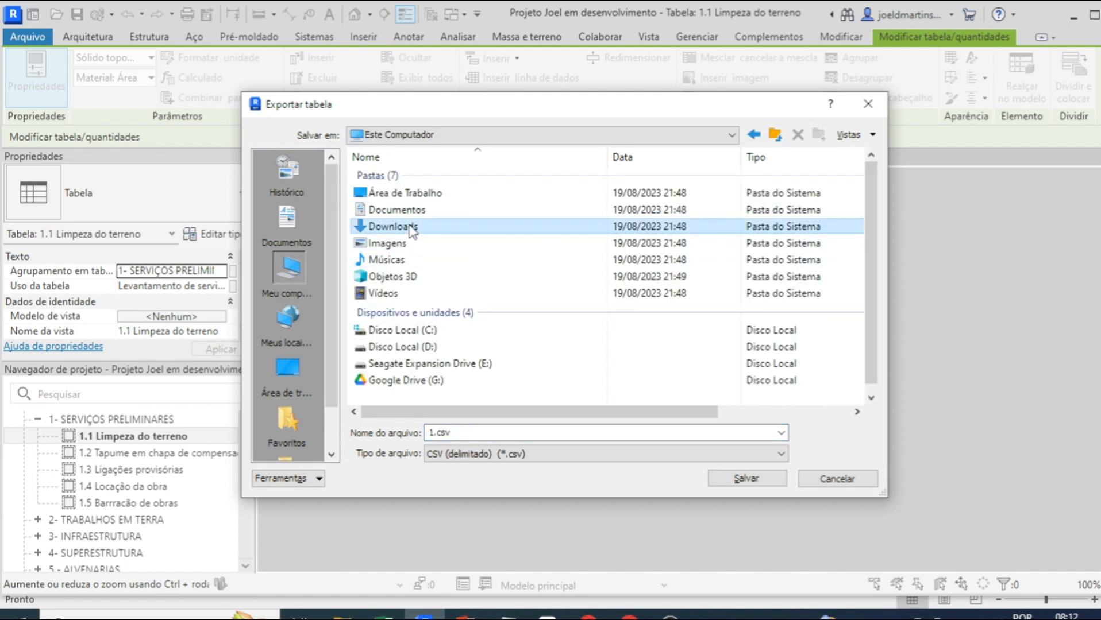
double_click(402, 228)
click(466, 453)
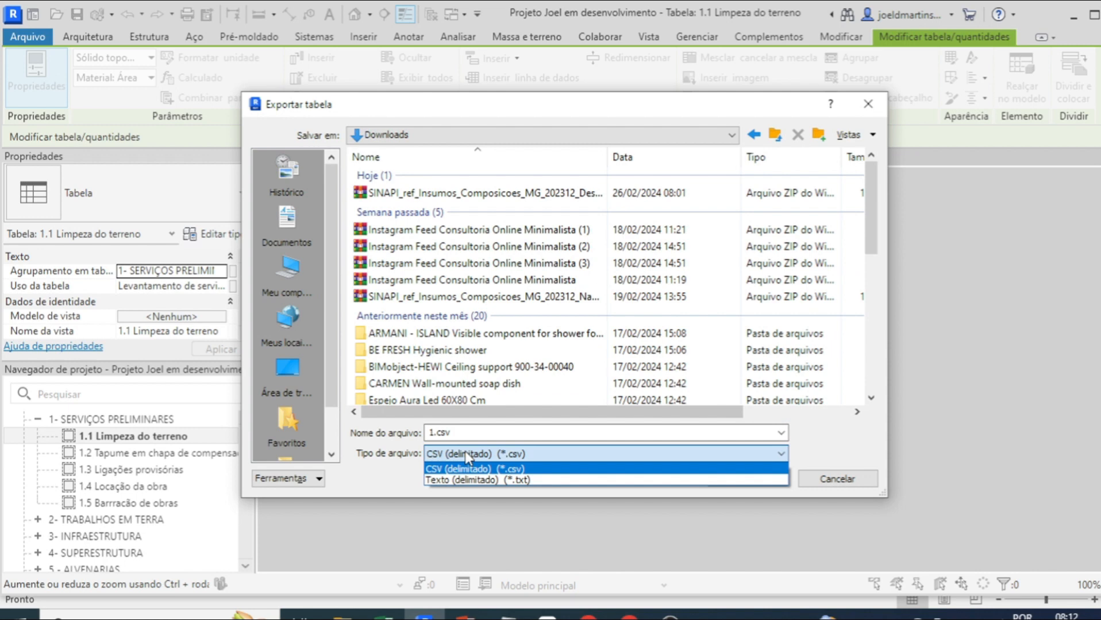
click(466, 481)
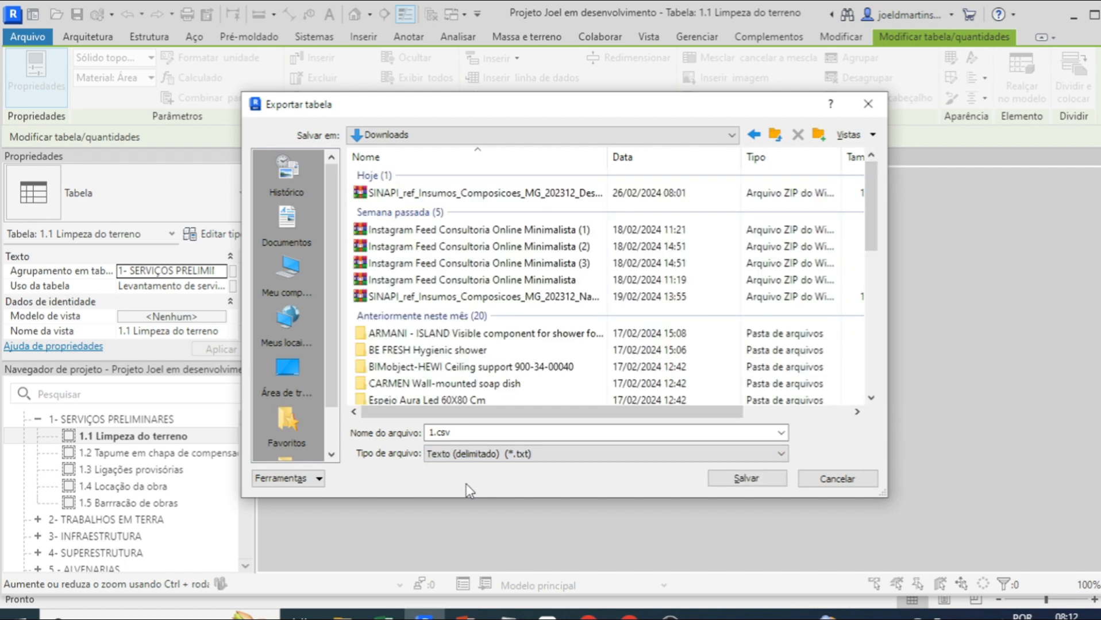
click(444, 435)
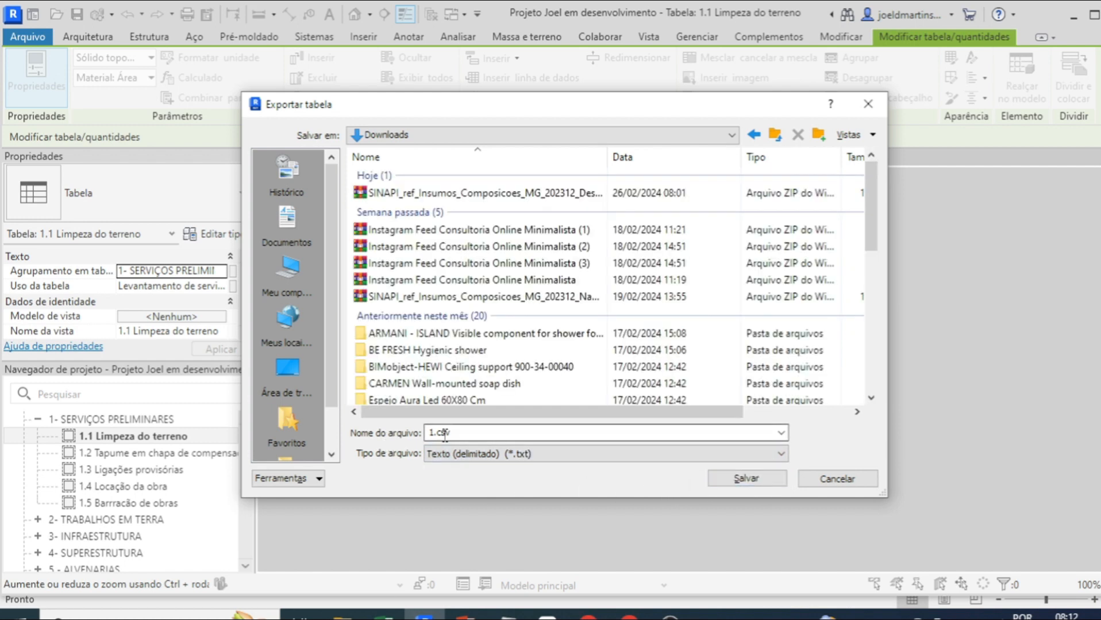
double_click(533, 434)
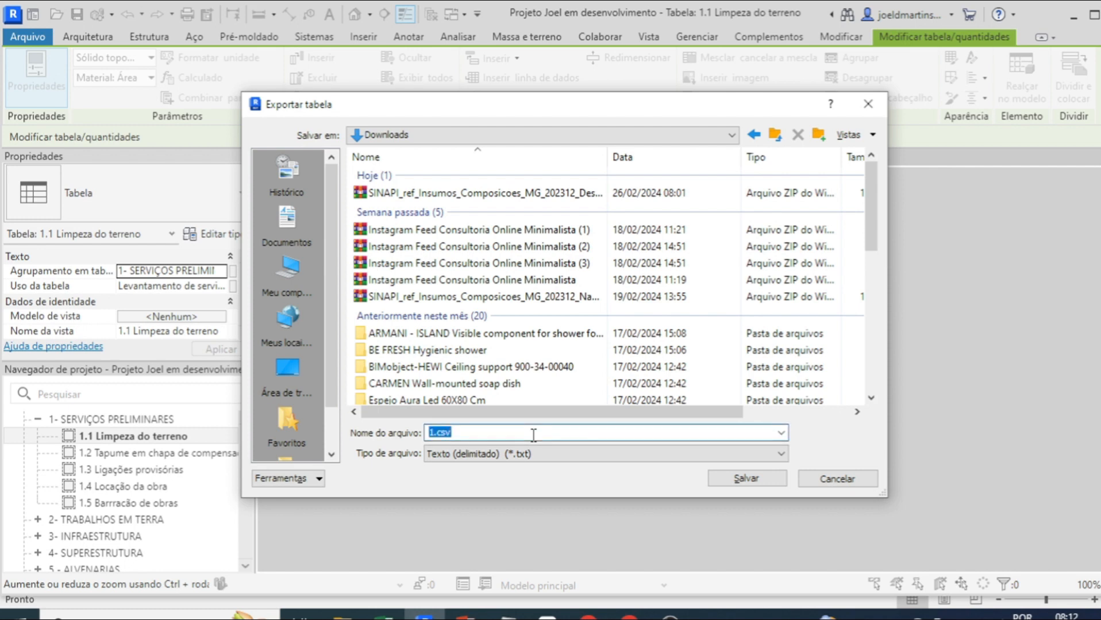
text(Levantamento de terreno)
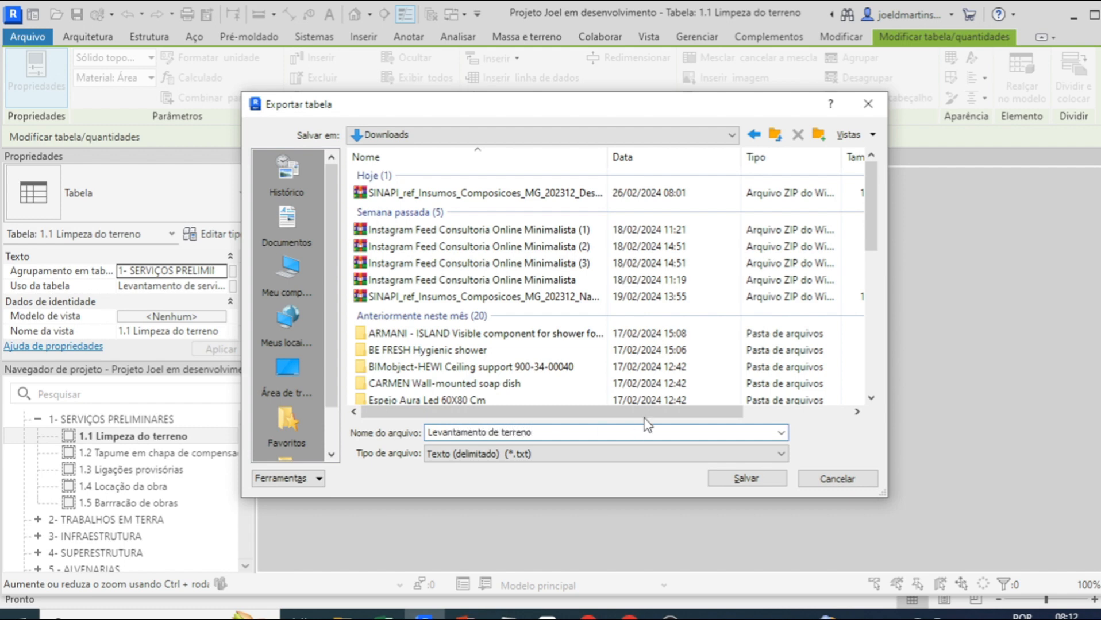
click(713, 478)
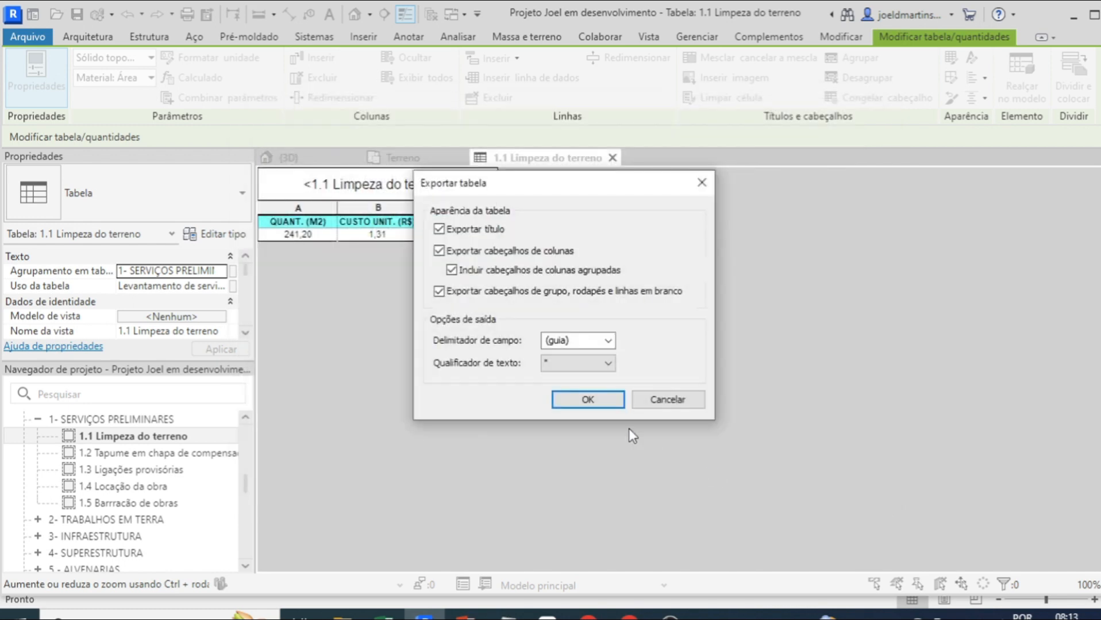
click(585, 403)
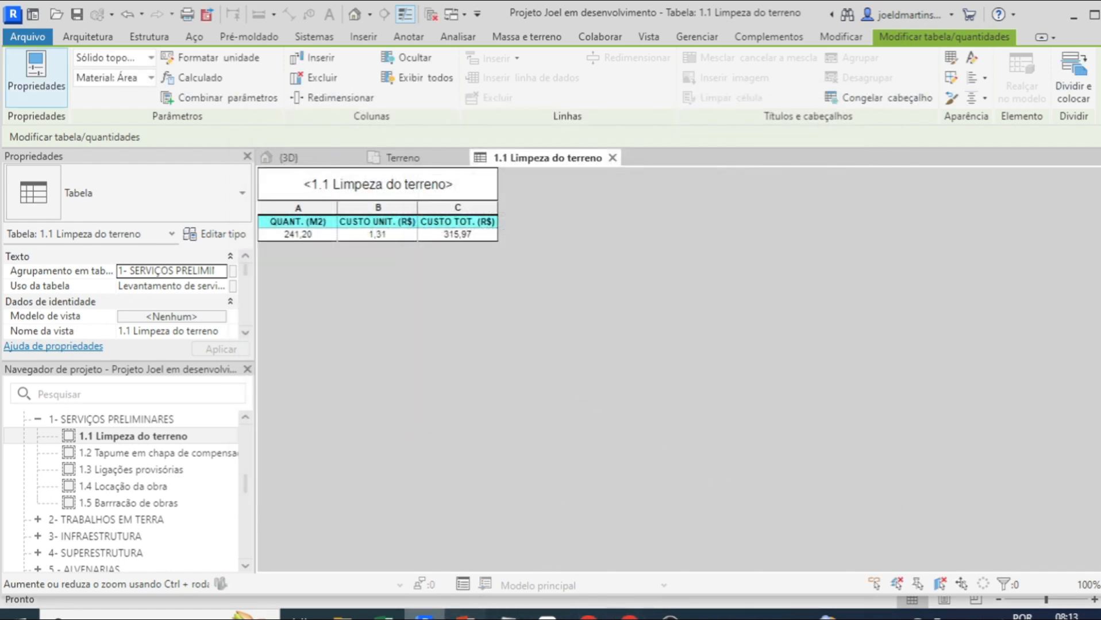
Step: Open the Levantamento de terreno text file from the Downloads folder and copy all of its text
click(384, 615)
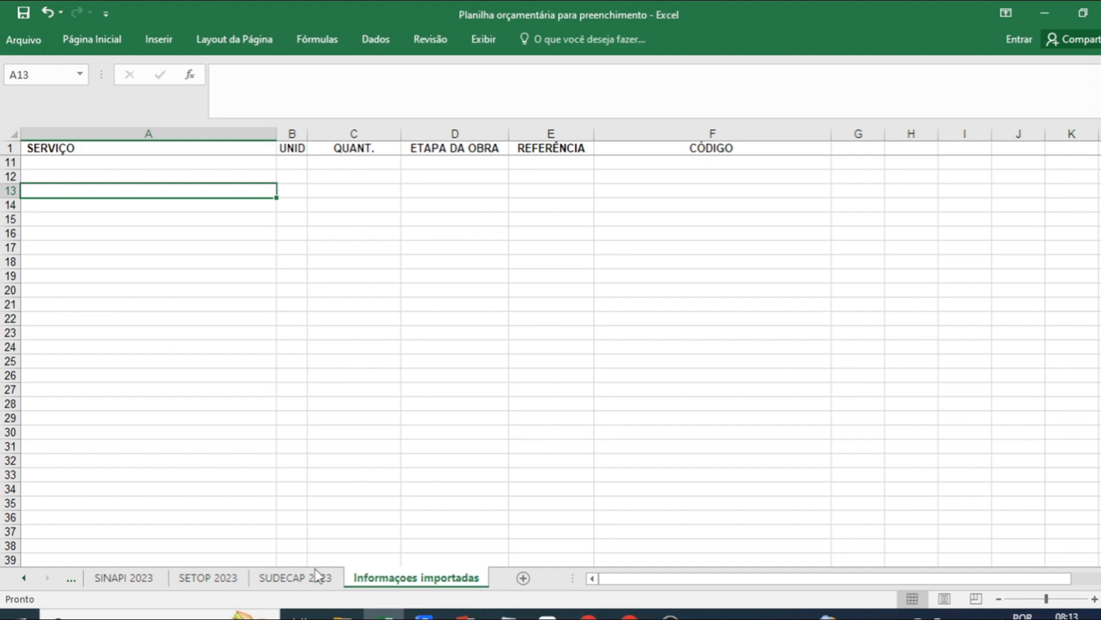
click(343, 615)
click(264, 513)
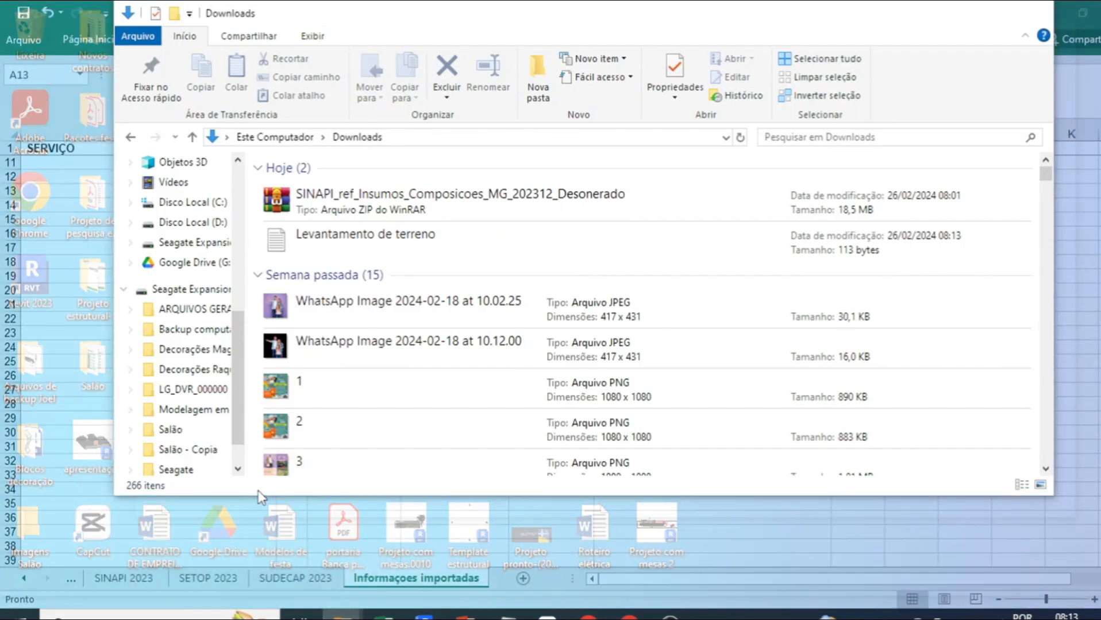
double_click(352, 256)
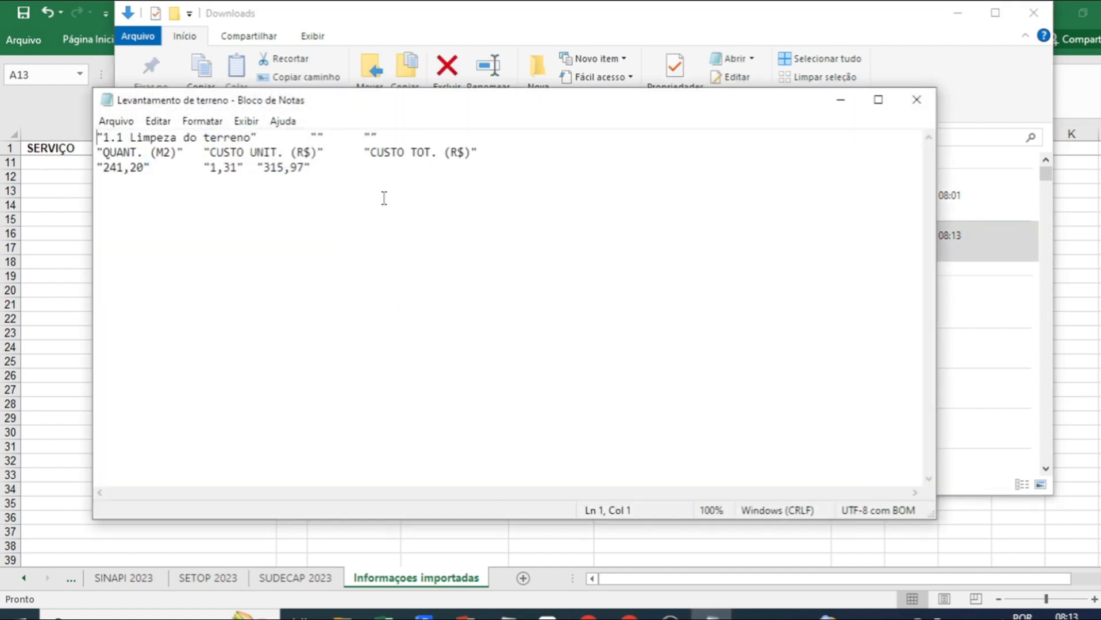
drag(280, 182, 99, 138)
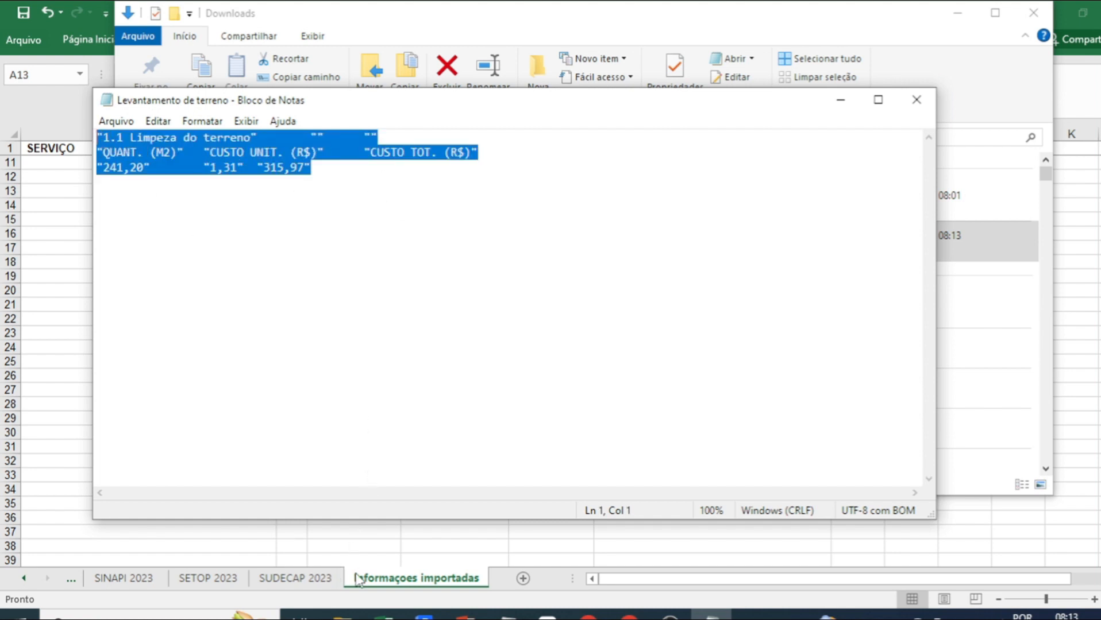
Step: Paste the copied schedule text into the Informaçoes importadas sheet at cell A11 and fit column B to its contents
click(360, 581)
click(99, 163)
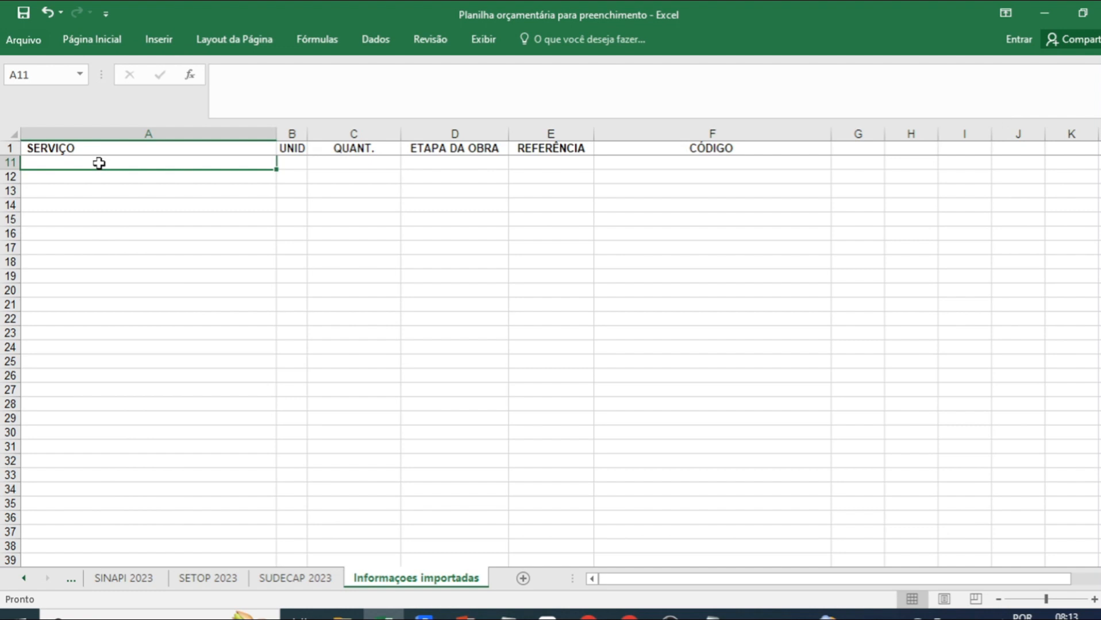
text(1.1 Limpeza do terreno QUANT. (M2)	UNIT. (R$)	CUSTO TOT. (R$) 241,2	1,31	315,97)
click(216, 248)
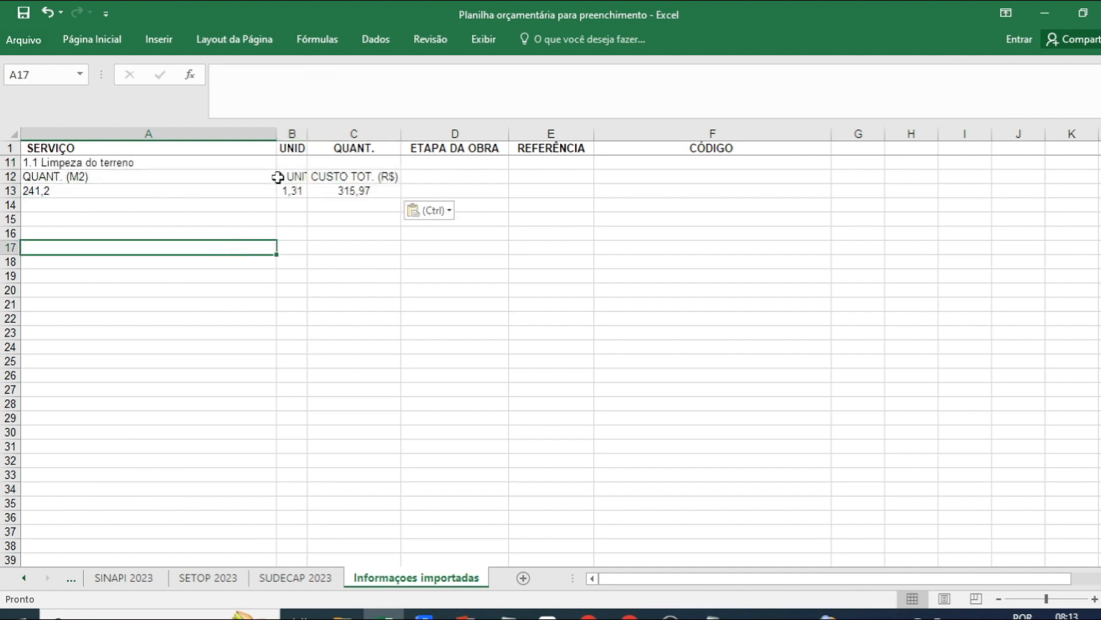
double_click(294, 135)
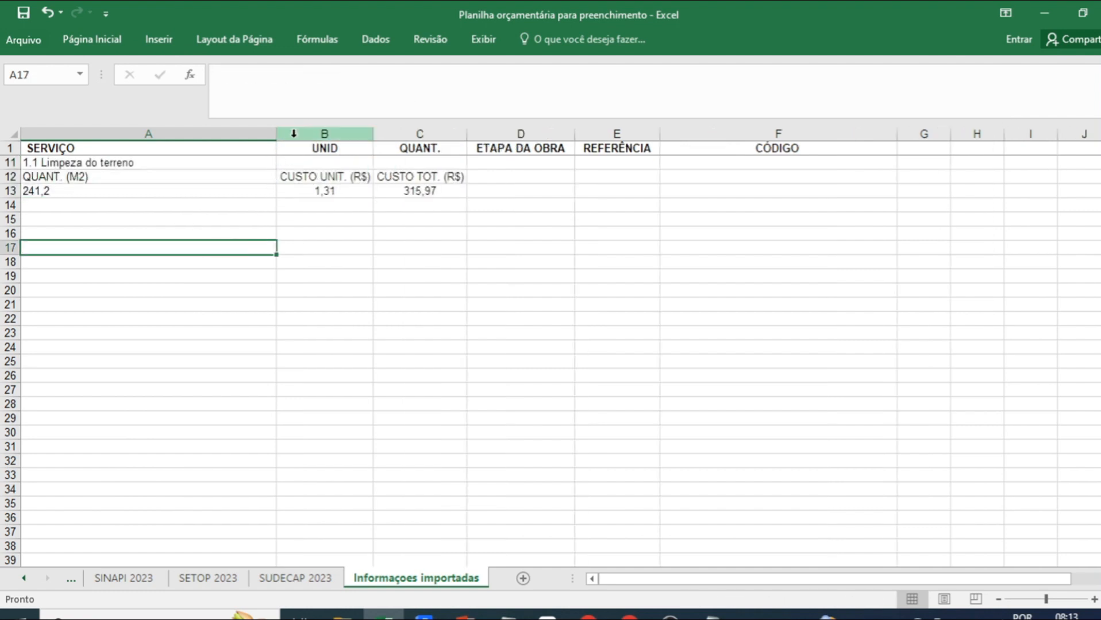
Step: Delete row 12, which holds the pasted schedule's column headings
click(57, 192)
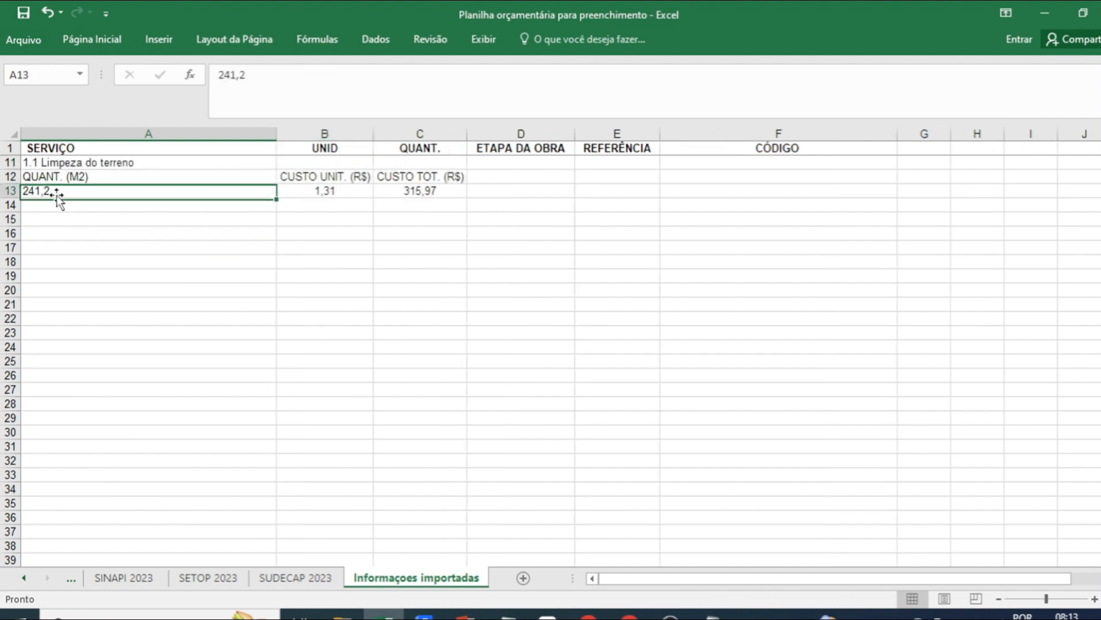
click(5, 177)
right_click(7, 177)
click(42, 312)
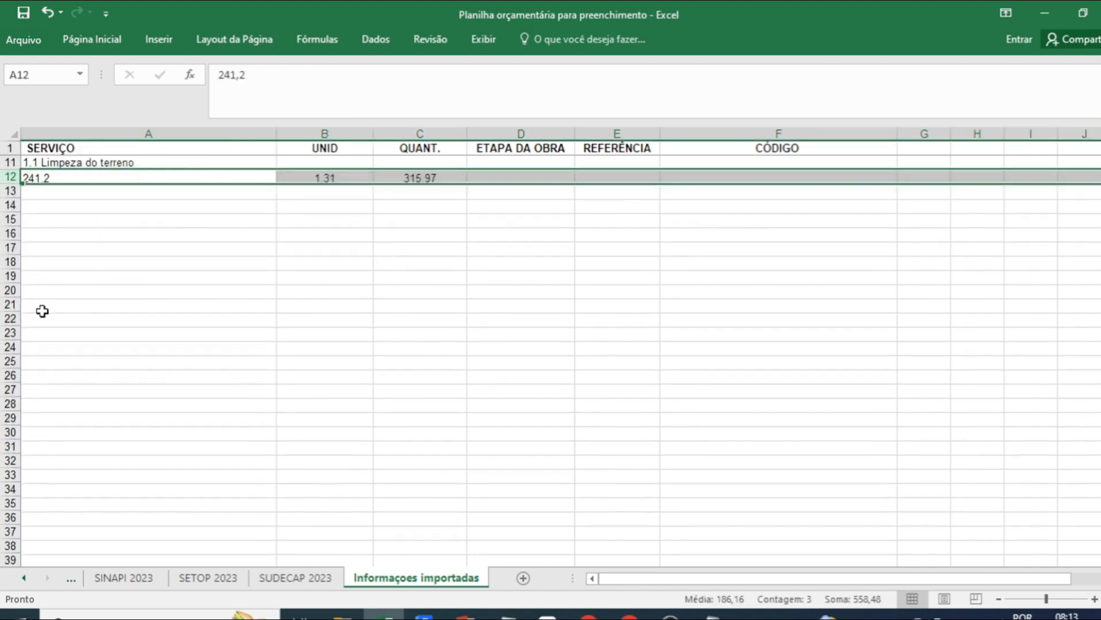
Step: Move the 241,2 quantity from cell A12 to the QUANT. column in cell C11
click(54, 177)
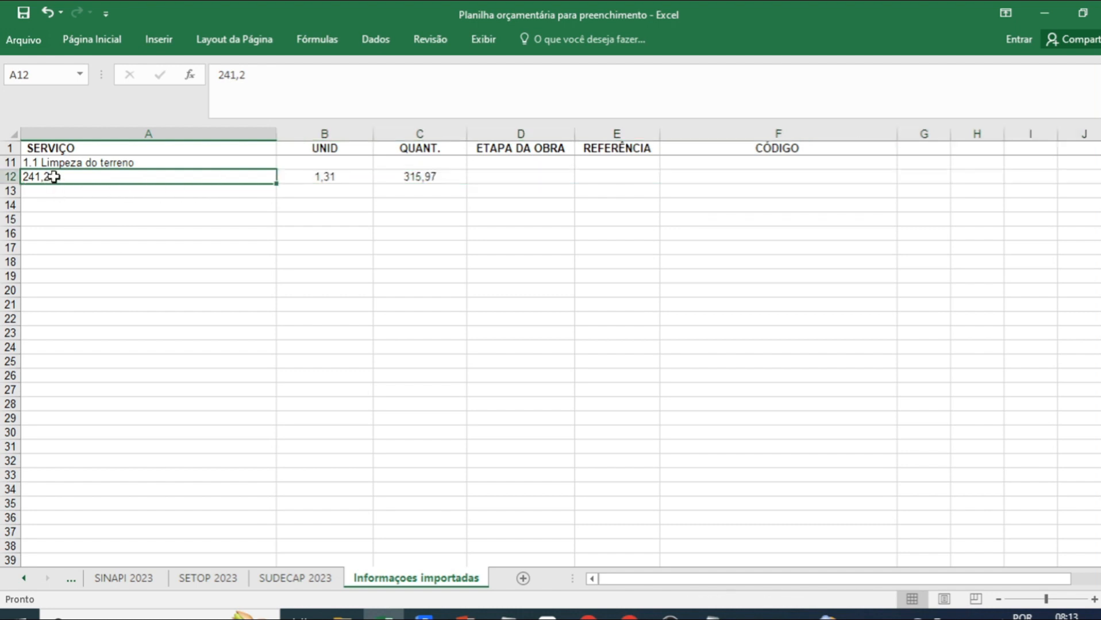
key(ctrl+c)
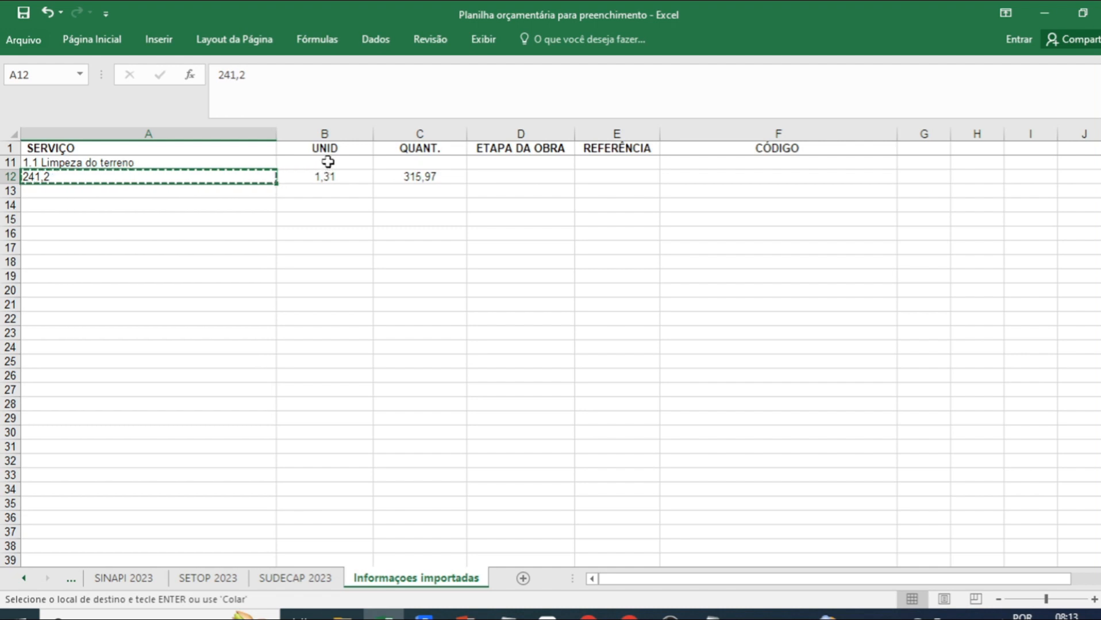
click(328, 162)
click(406, 162)
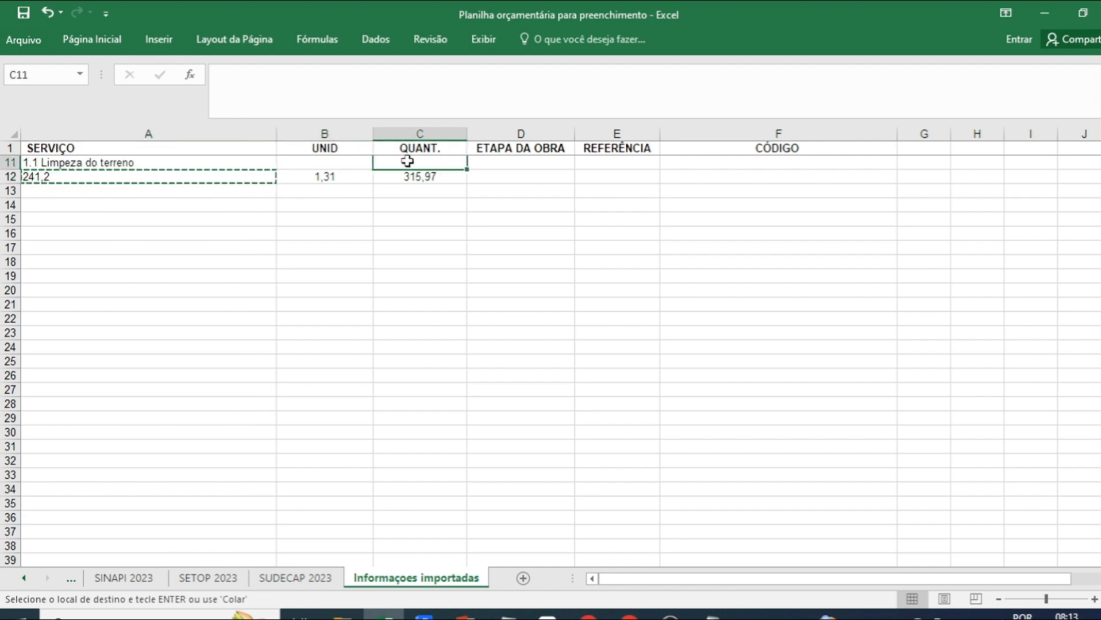
key(ctrl+v)
click(325, 176)
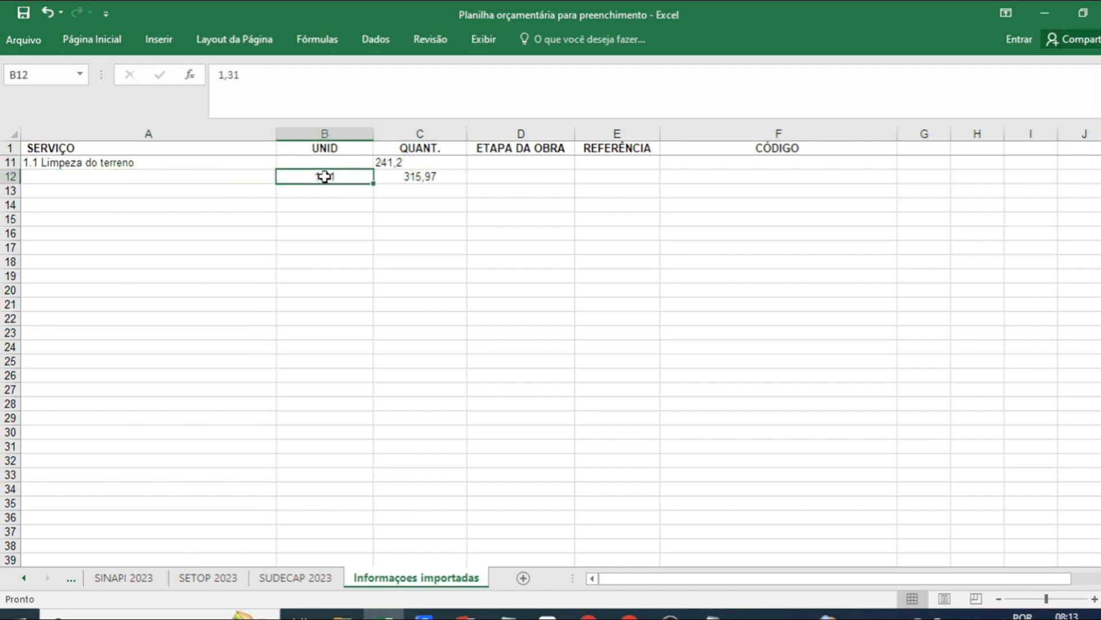
key(ctrl+x)
click(509, 166)
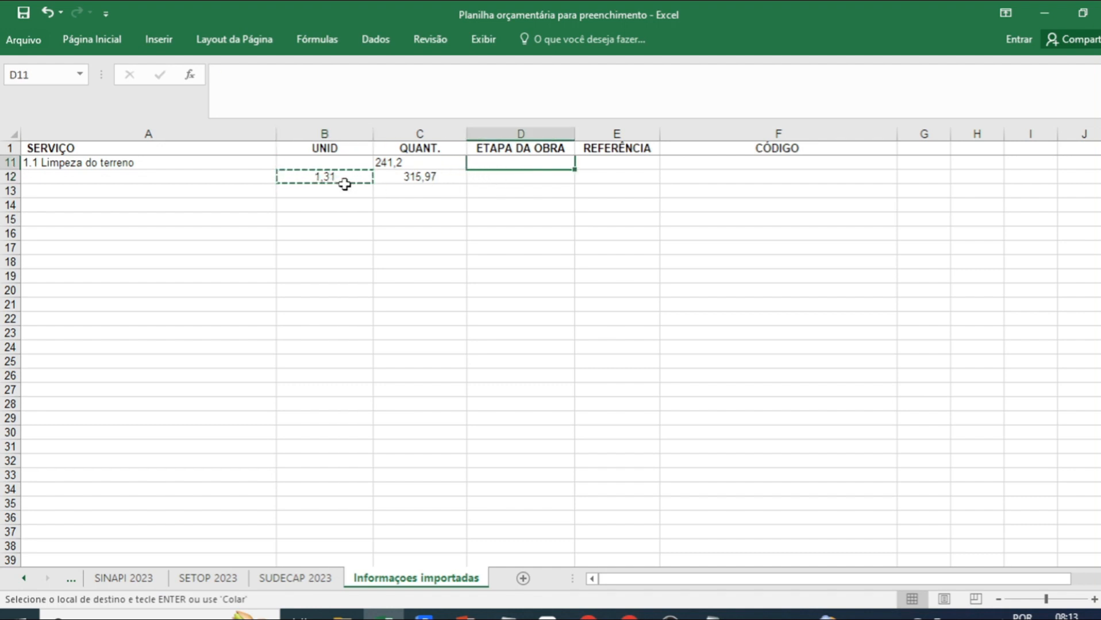
key(Escape)
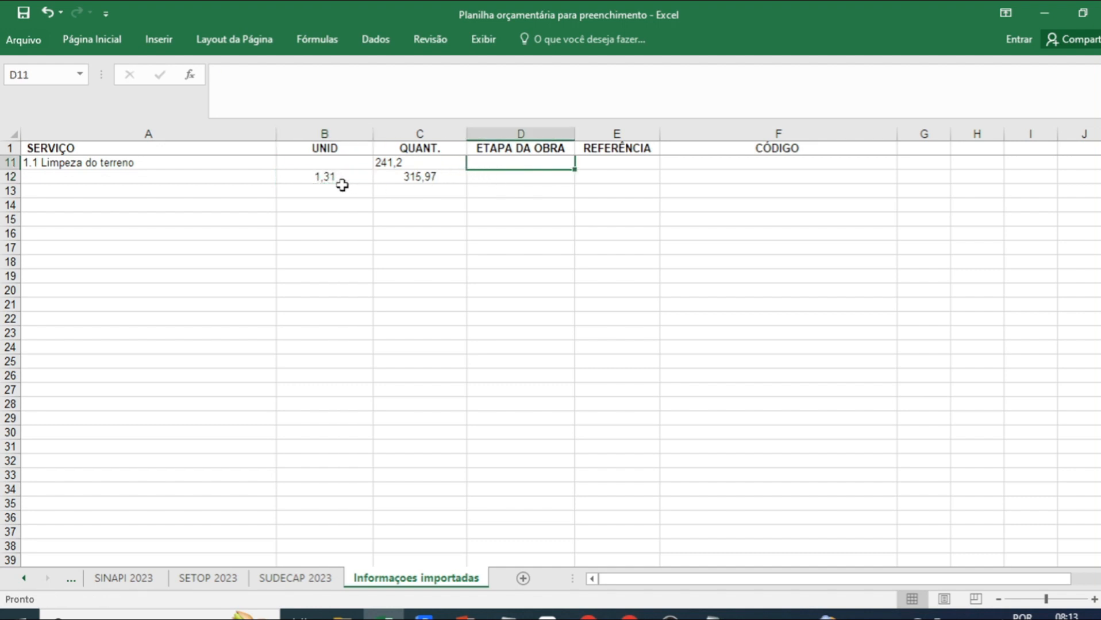
Step: Clear the unit cost 1,31 from cell B12
click(343, 177)
key(Delete)
click(344, 244)
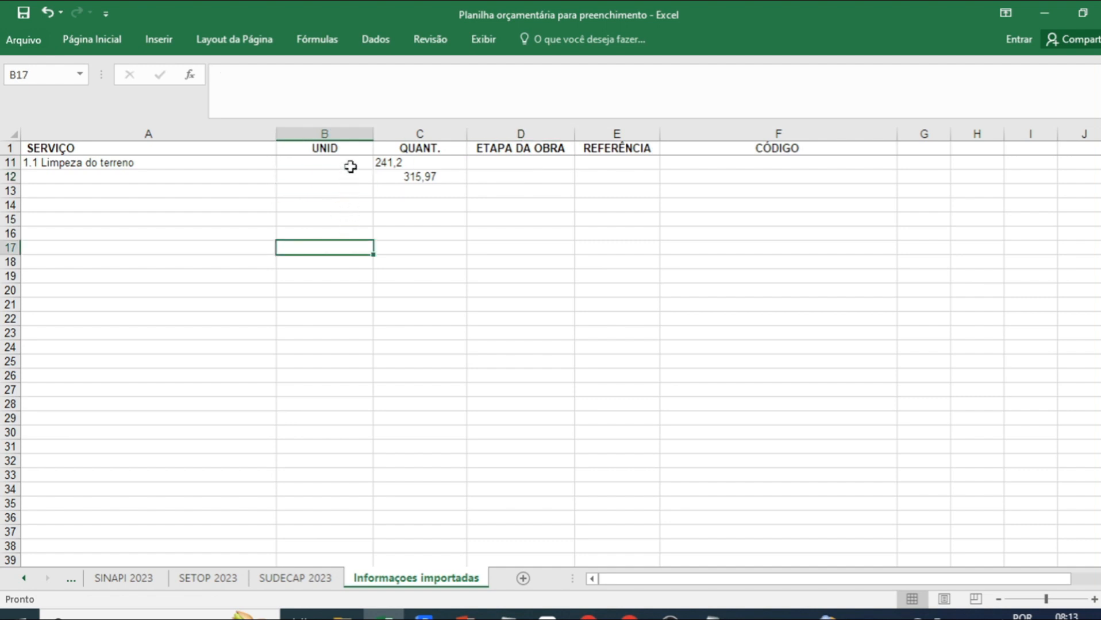
Step: Check the unit in the Revit 1.1 Limpeza do terreno schedule and enter m2 in cell B11 of the Excel sheet
click(350, 166)
click(424, 614)
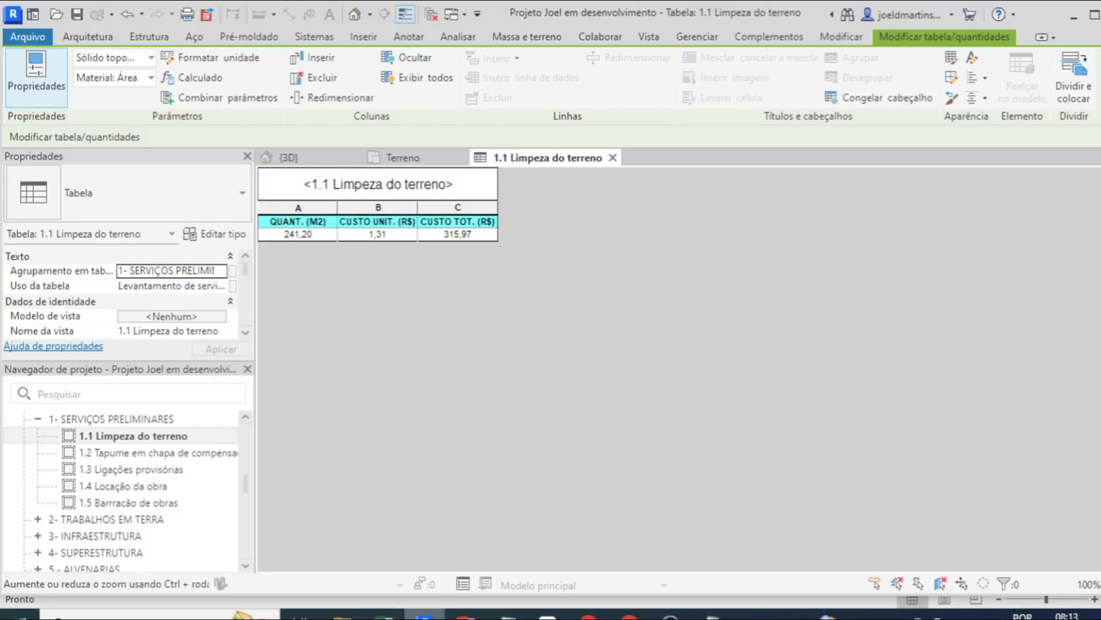
click(386, 615)
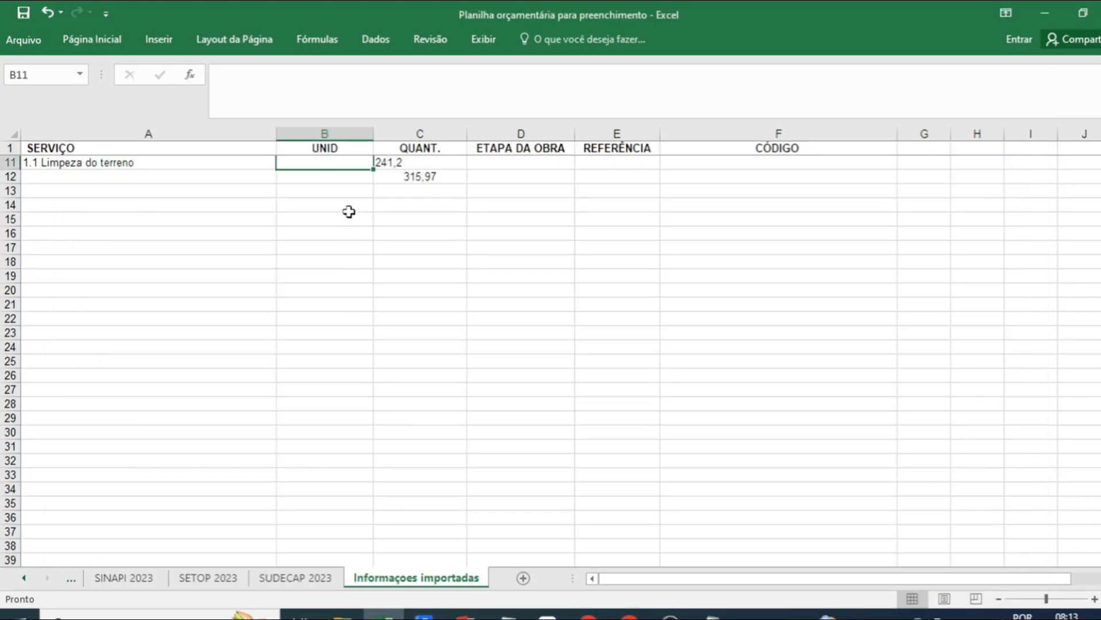
text(m2)
click(360, 247)
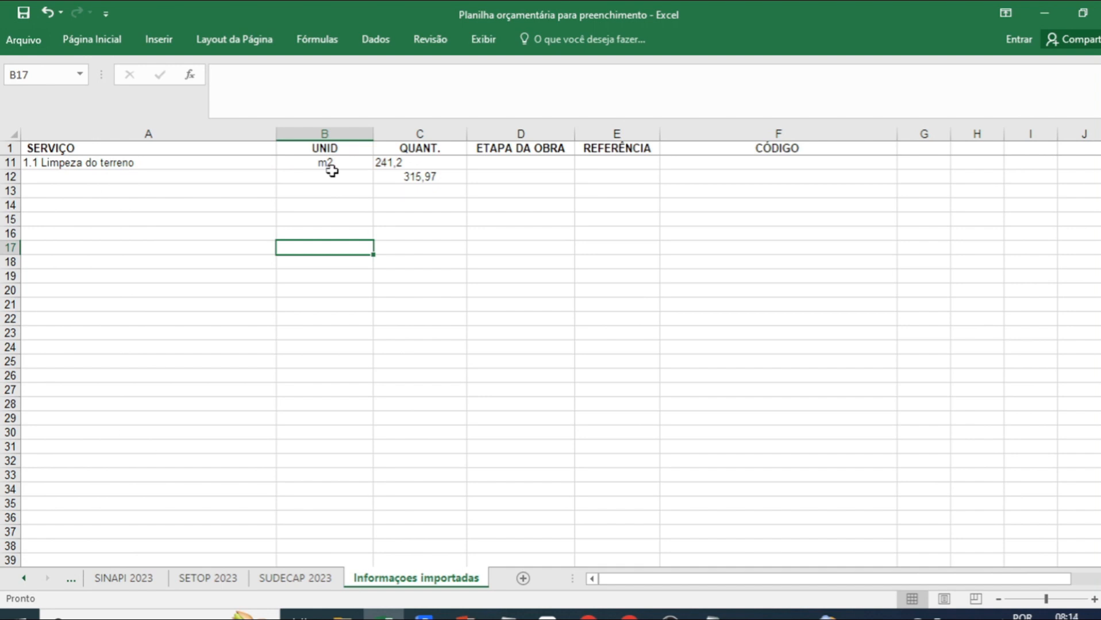
Step: Clear the total cost 315,97 from cell C12
click(434, 178)
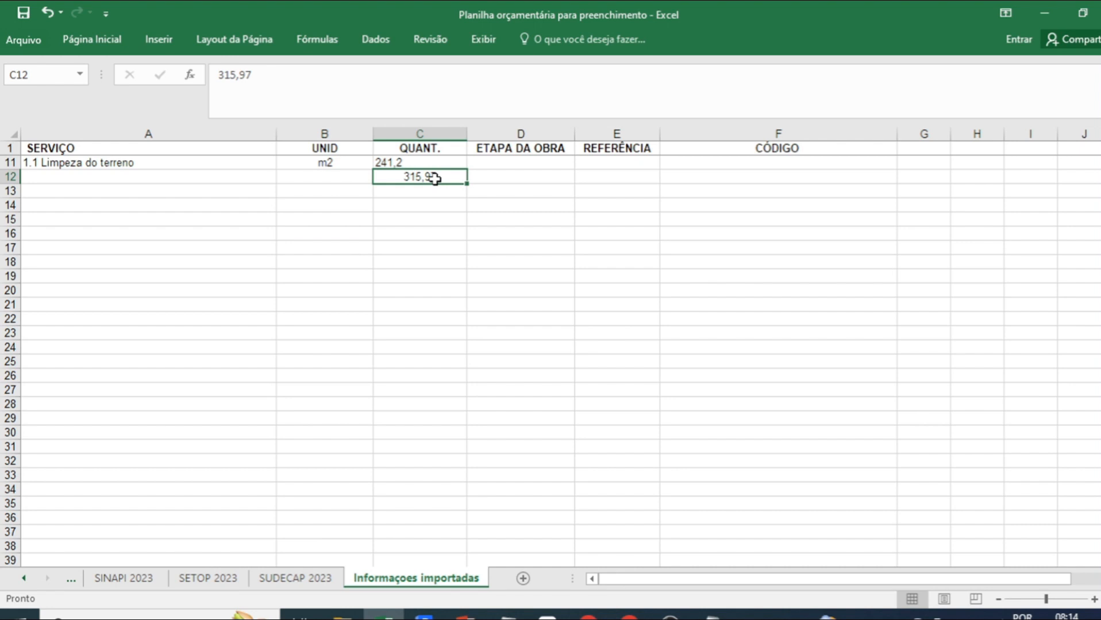
key(Delete)
click(501, 162)
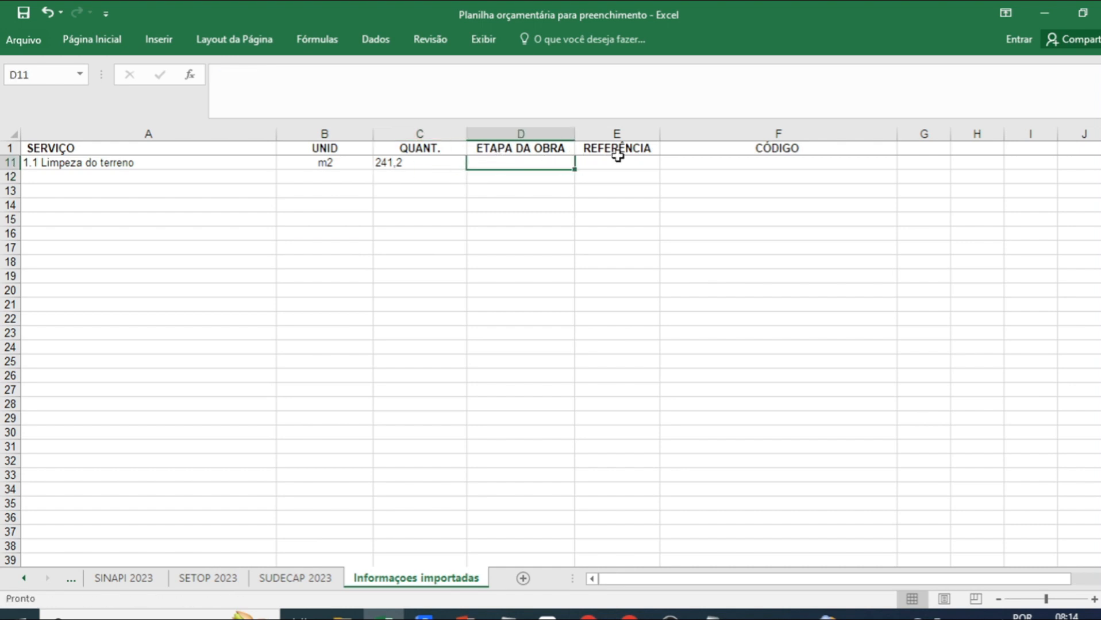
click(626, 158)
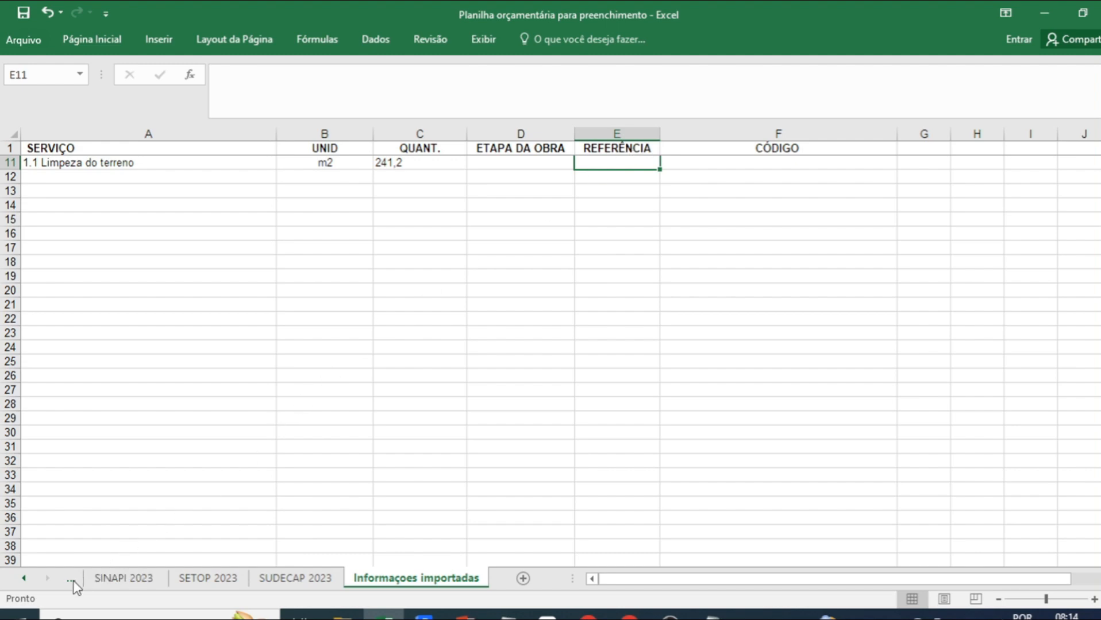
Step: Search the SETOP 2023 sheet for all cells containing "Limpeza"
click(71, 583)
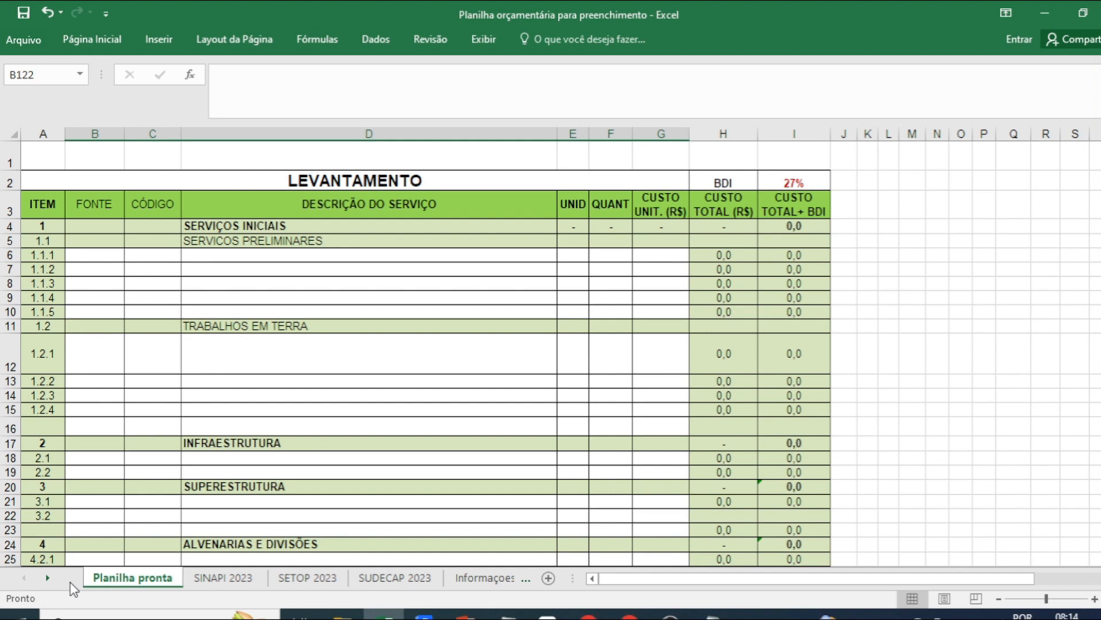
click(324, 579)
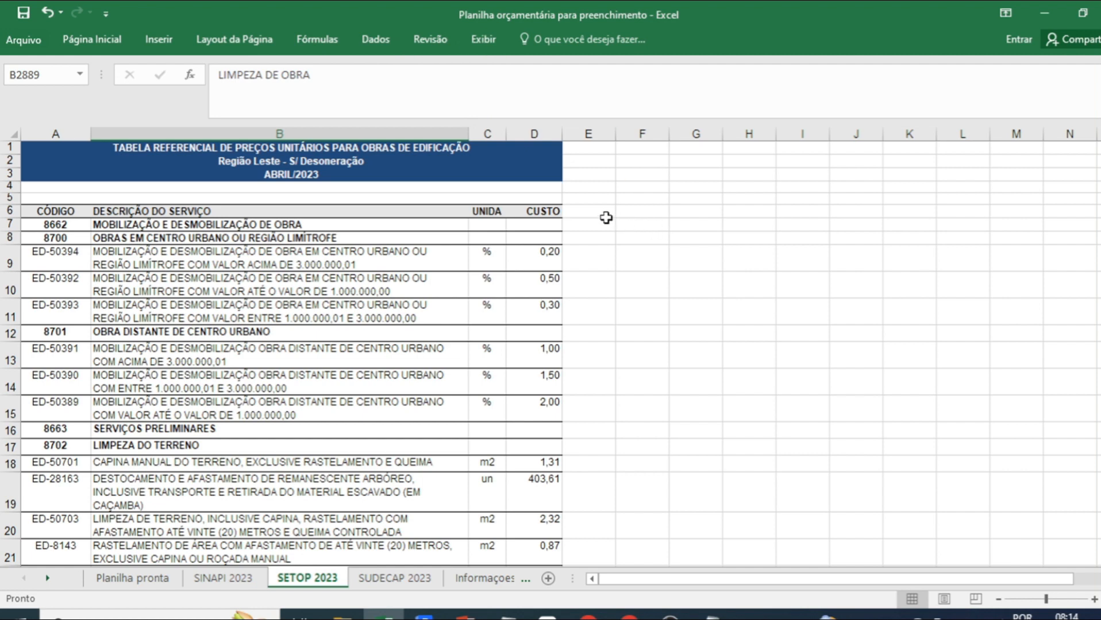
key(ctrl+l)
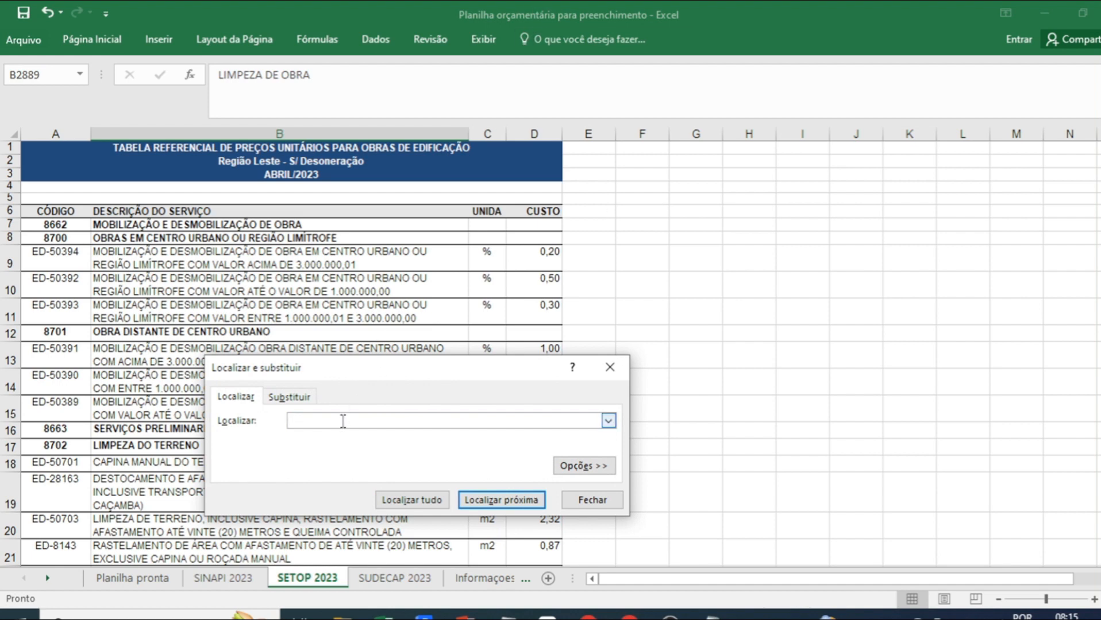
text(Limpeza)
click(418, 503)
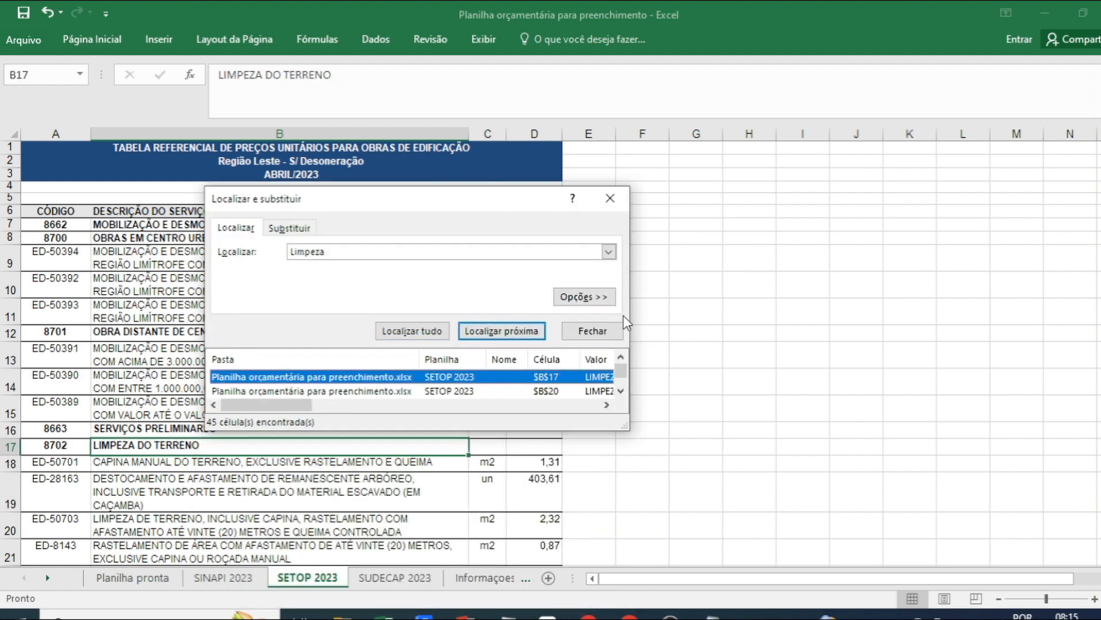
Step: Enlarge the search results, go to the LIMPEZA DE TERRENO entry in cell B20 and close the search
drag(629, 338, 1098, 338)
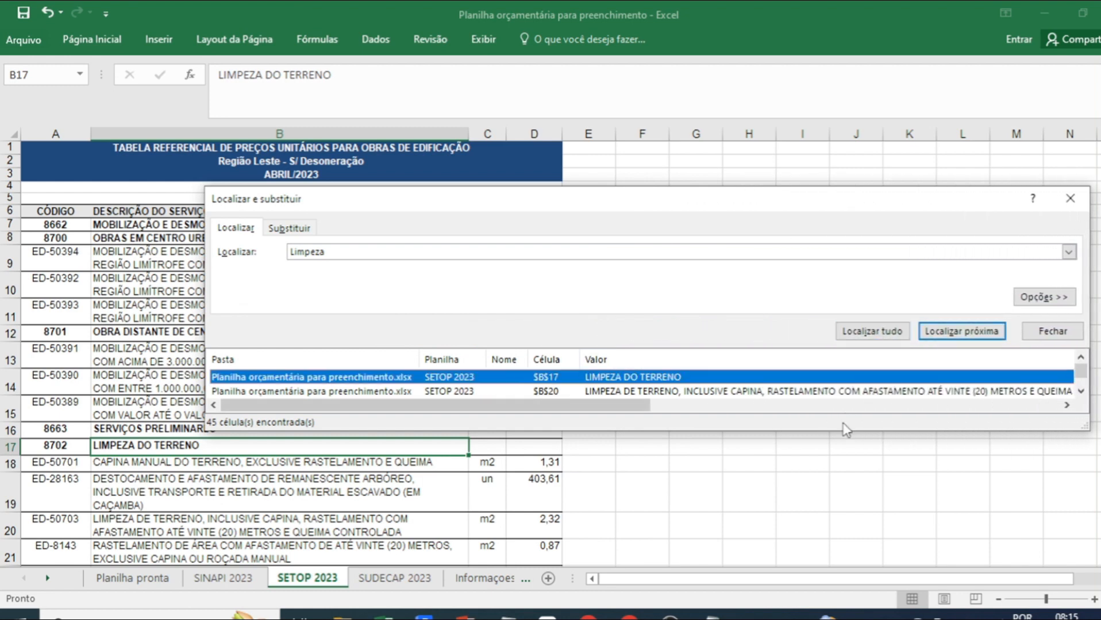
drag(837, 433, 836, 583)
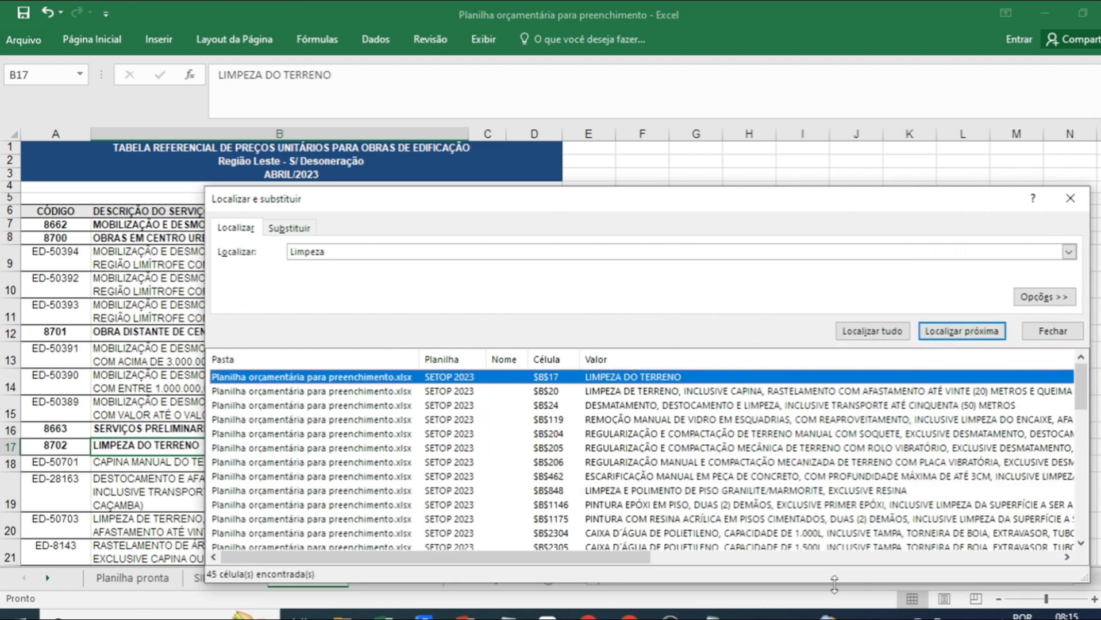
scroll(707, 428, down, 1)
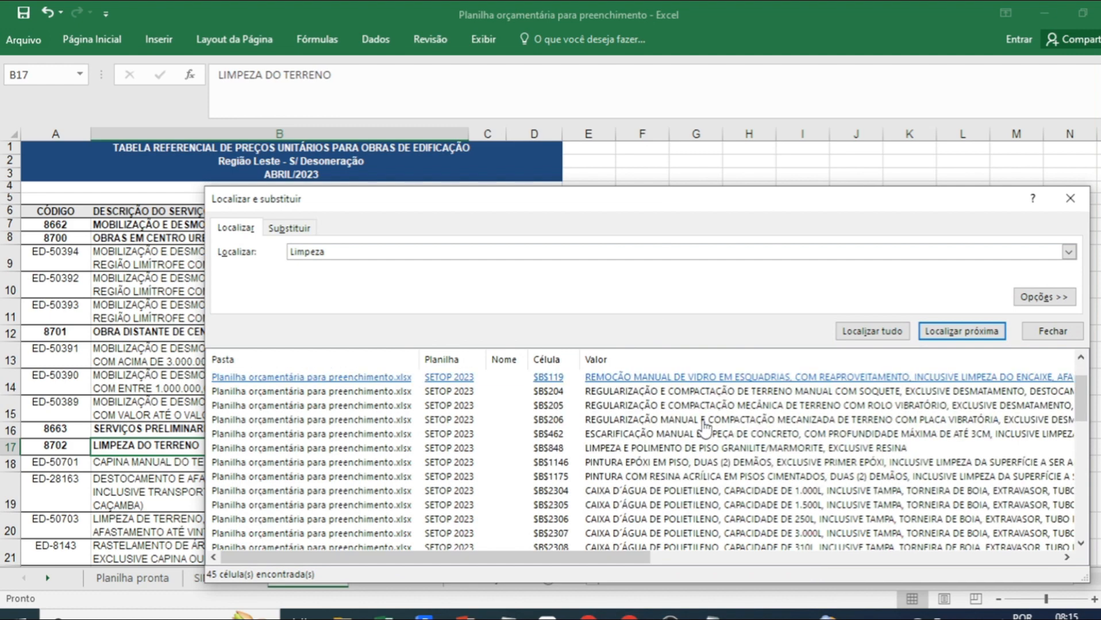
scroll(705, 427, up, 1)
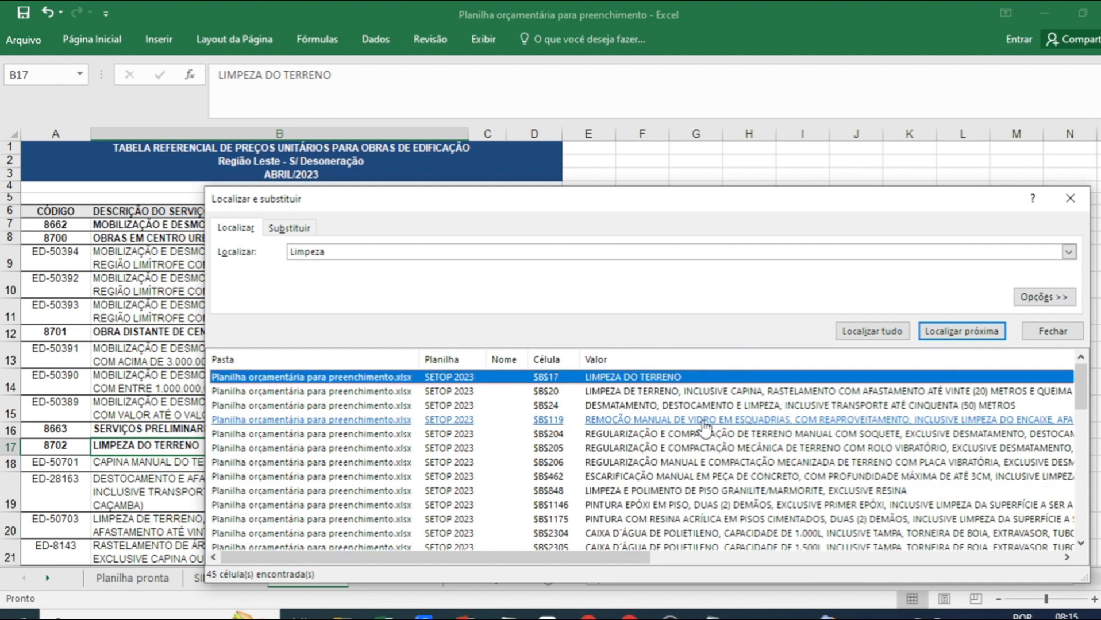
click(702, 396)
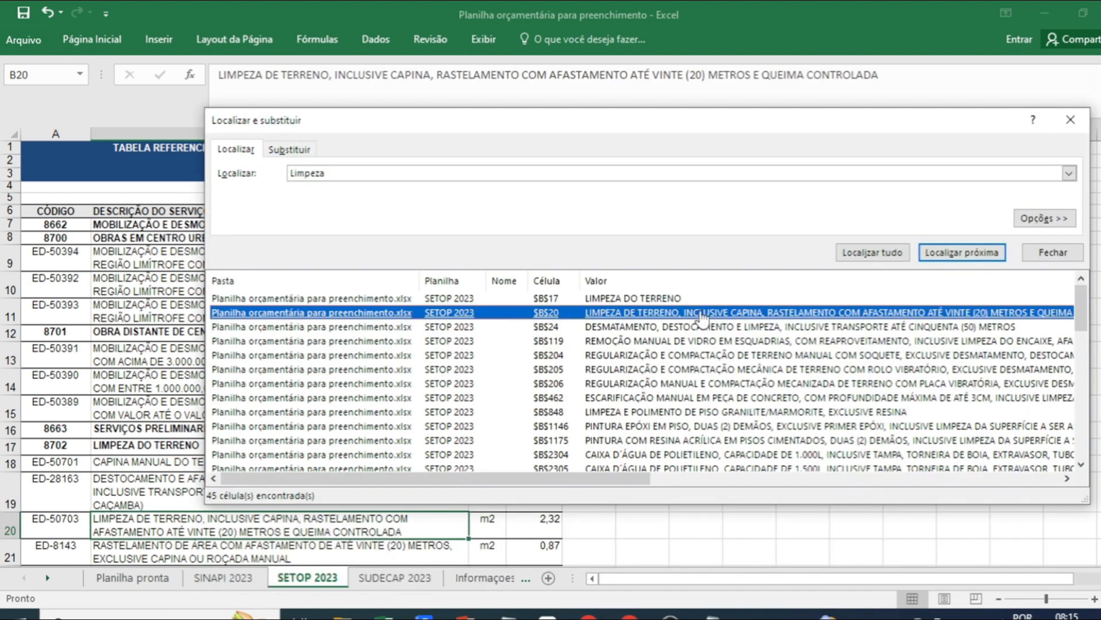
click(1069, 121)
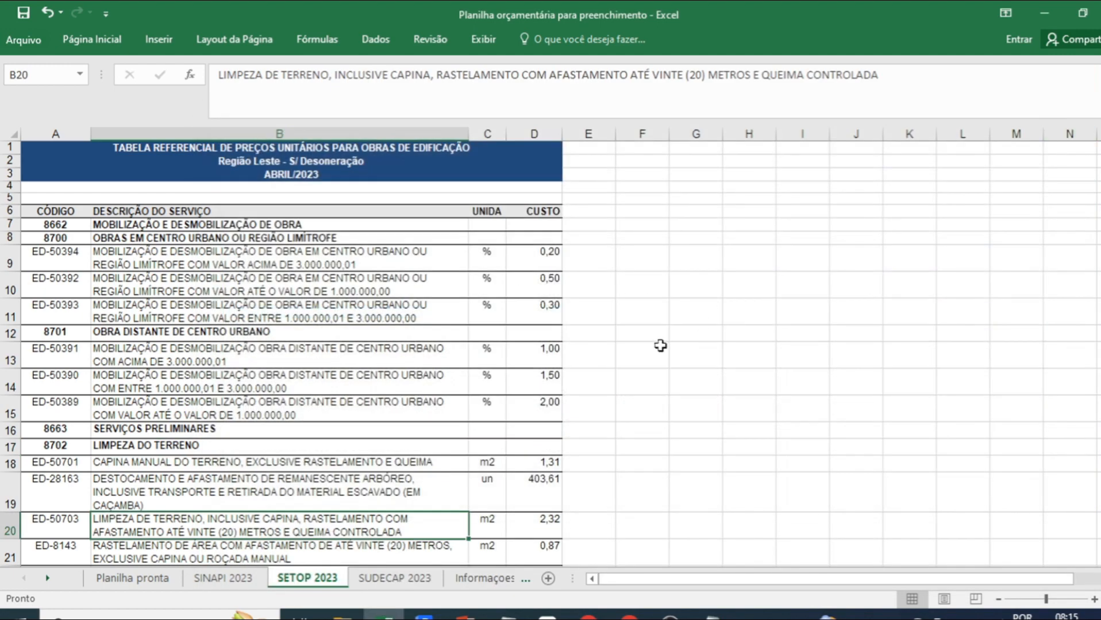
Step: Compare the land-clearing services in rows 18, 20 and 21 and make row 18 slightly taller
scroll(290, 461, down, 1)
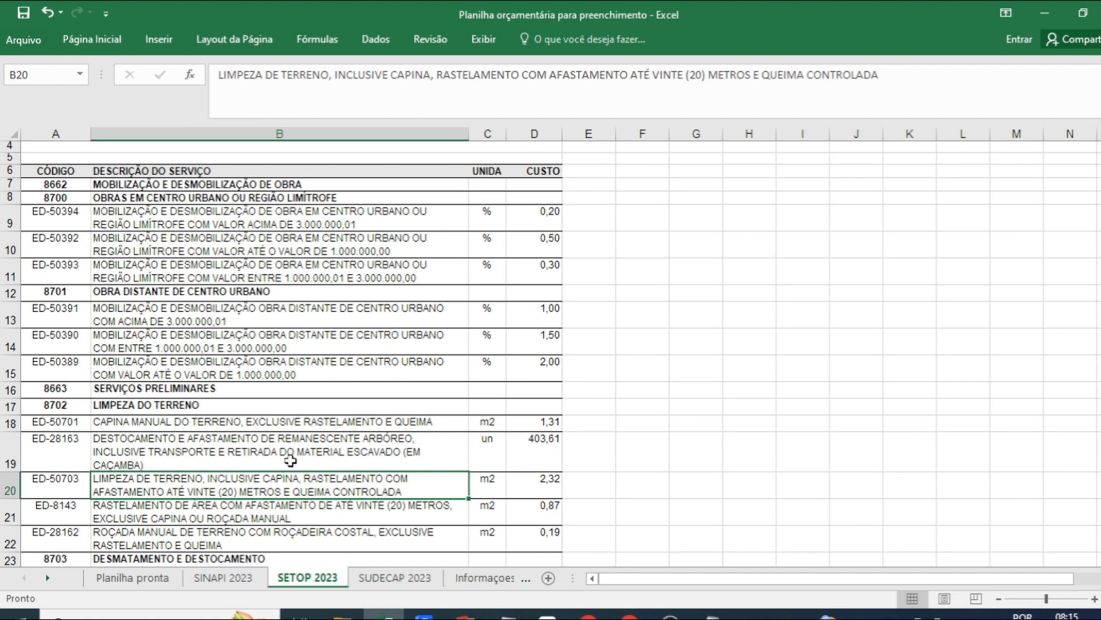
scroll(290, 461, down, 1)
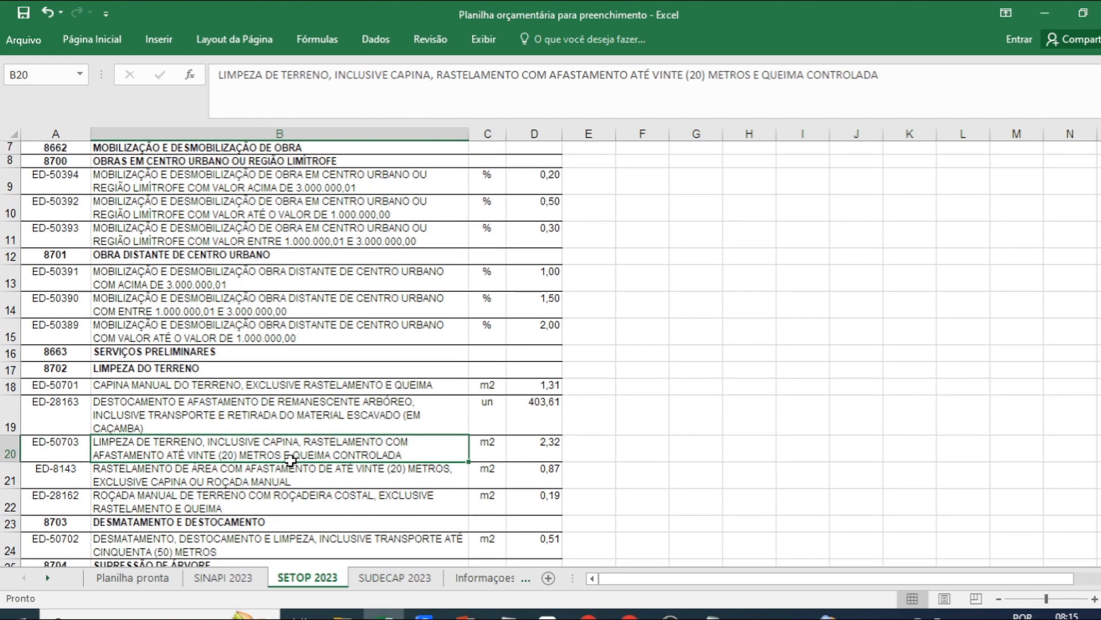
click(213, 389)
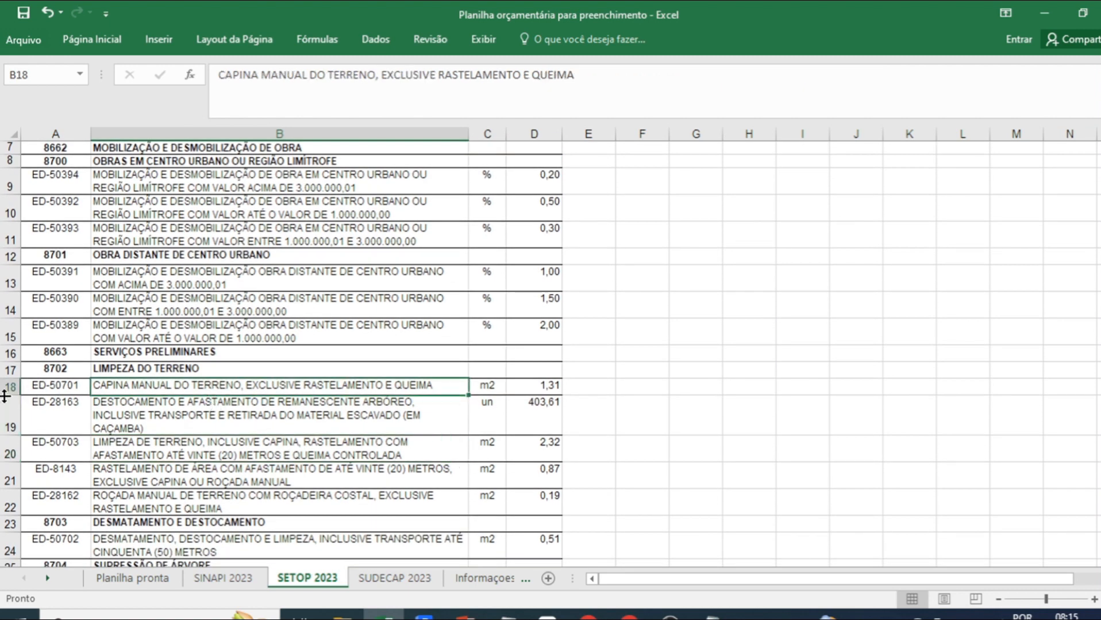
drag(4, 396, 5, 404)
click(166, 457)
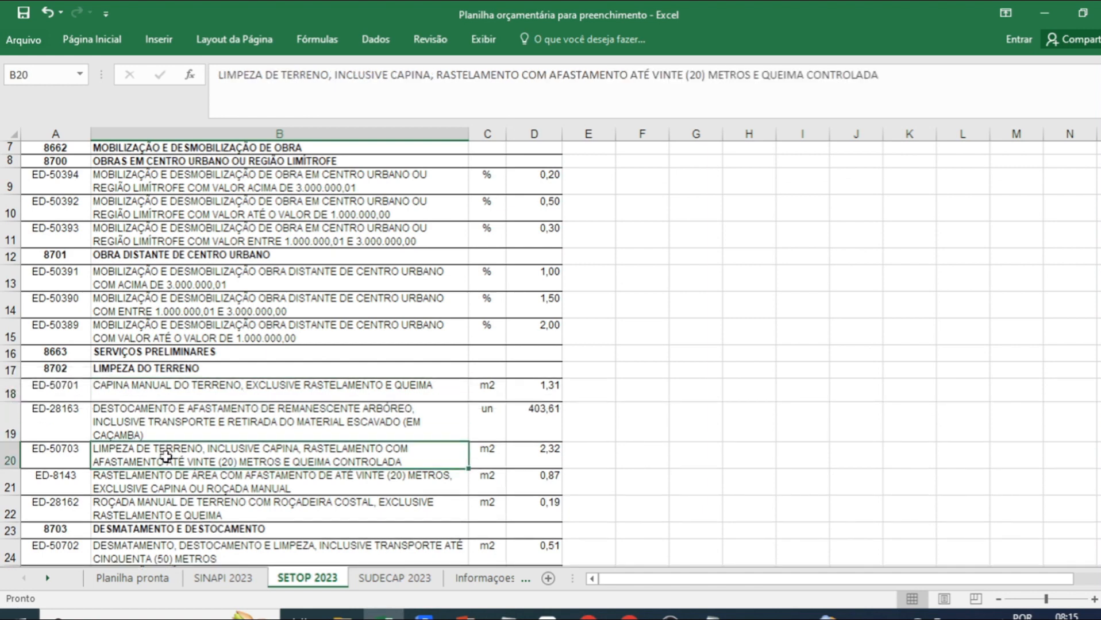
click(166, 483)
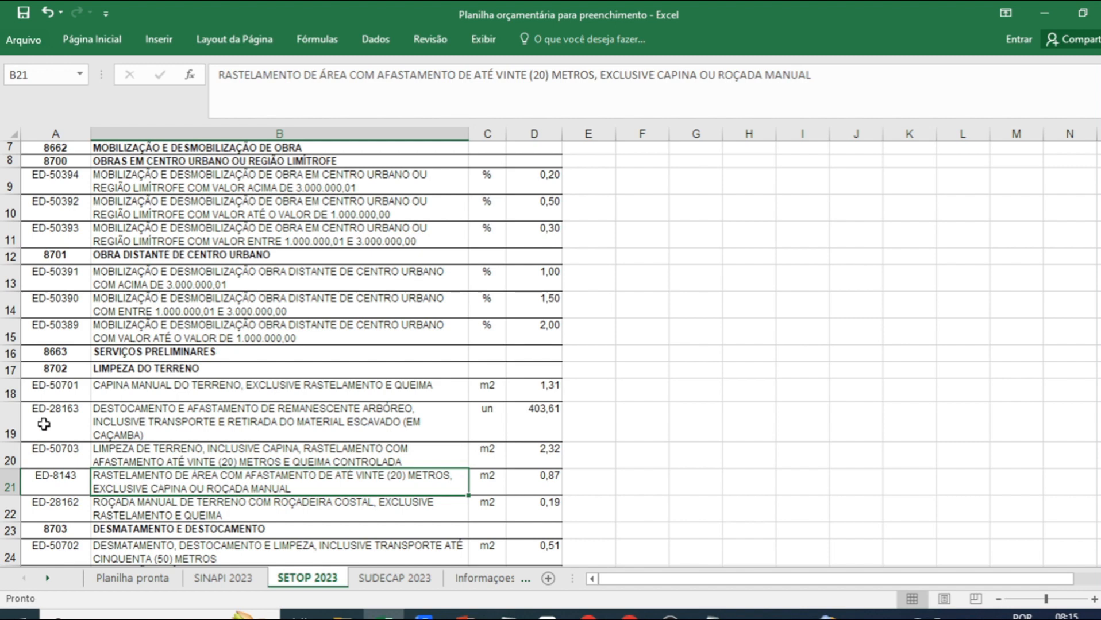
Step: Increase the height of row 18 further and select the whole row of service ED-50701
drag(9, 402, 9, 406)
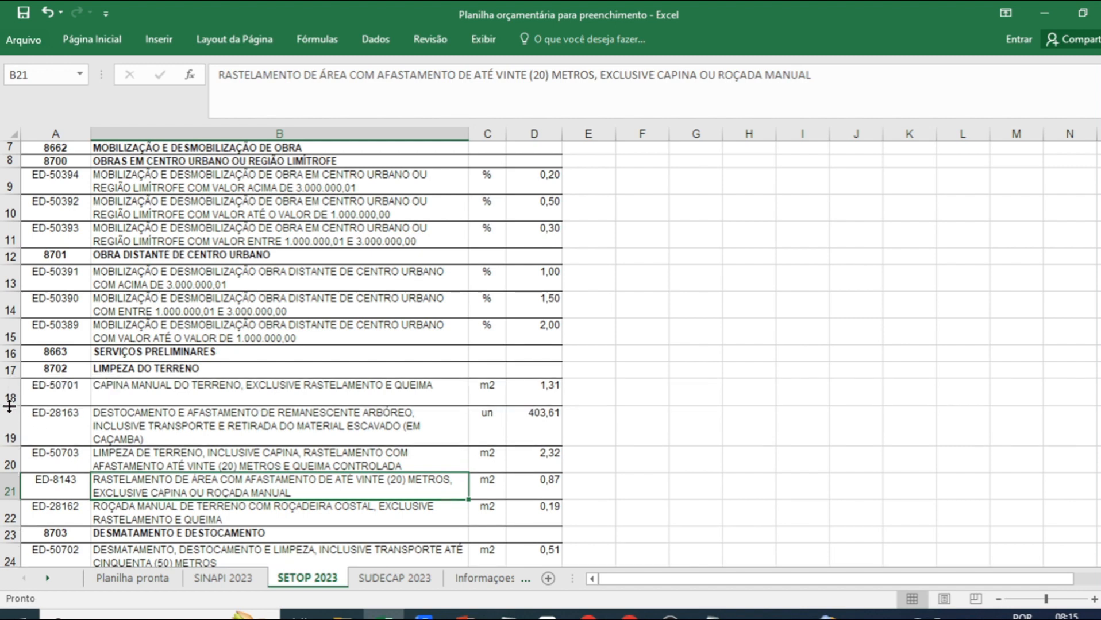
click(130, 392)
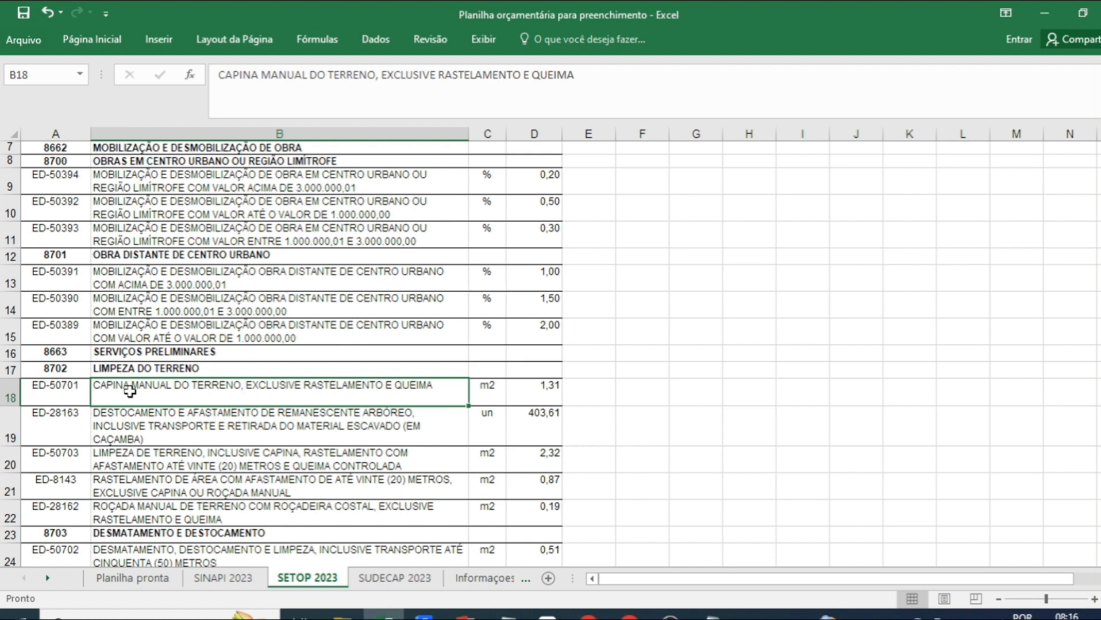
click(3, 396)
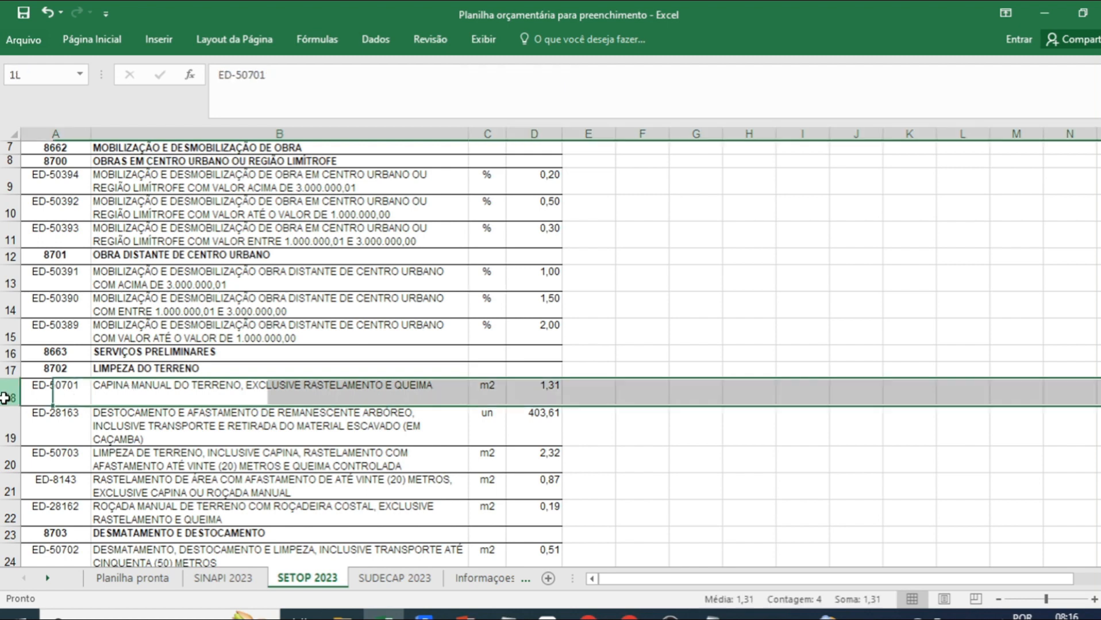
Step: Enter SETOP as the FONTE of item 1.1.1 in cell B6 of the Planilha pronta sheet
click(138, 580)
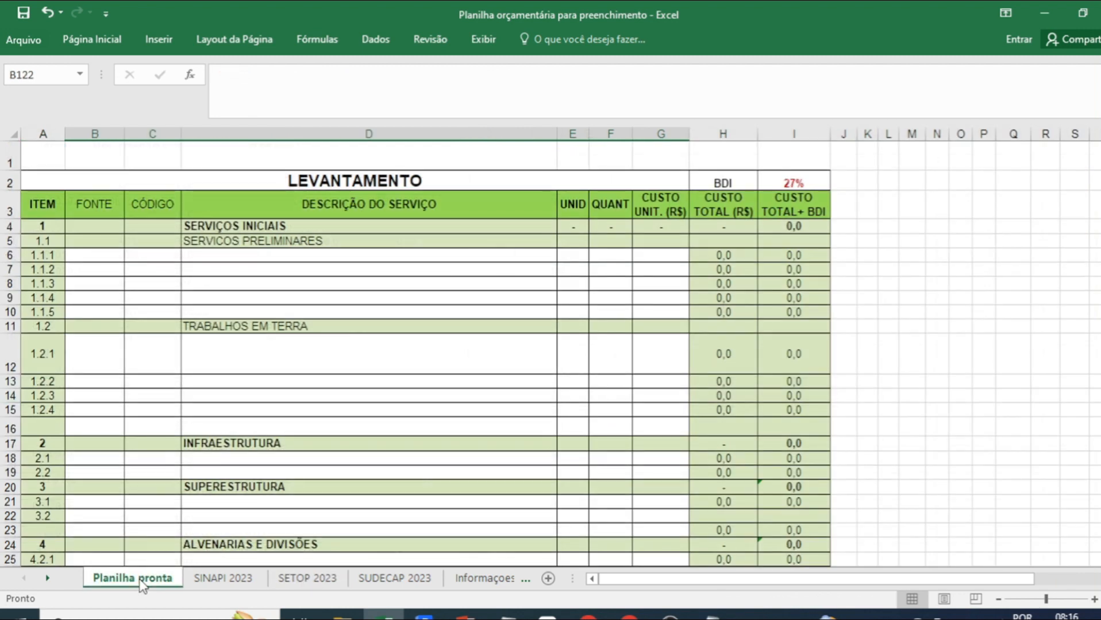
click(97, 258)
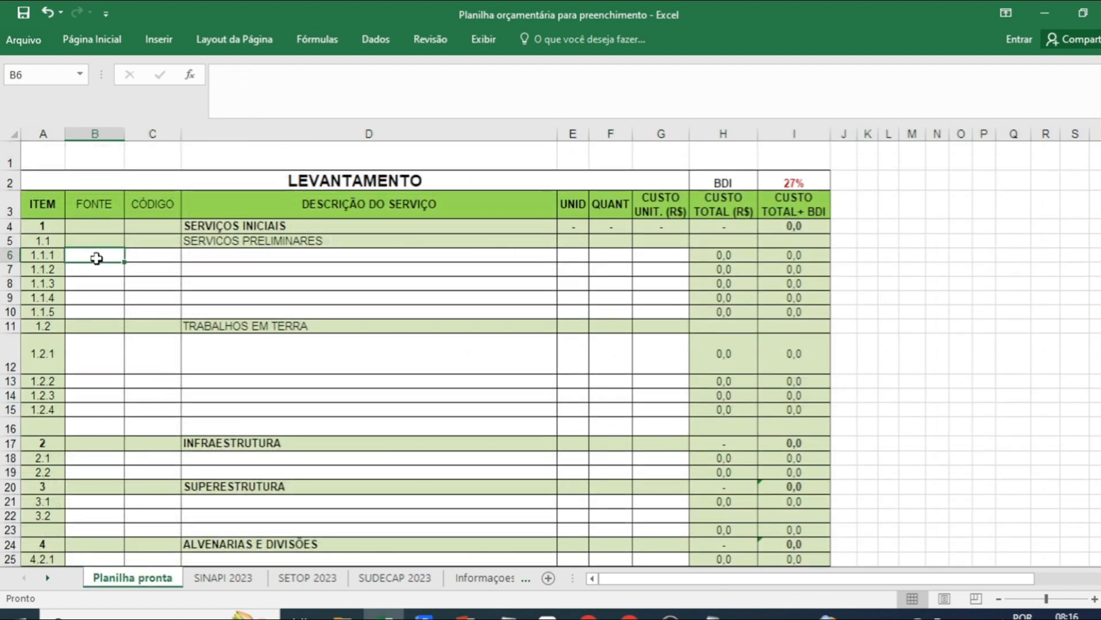
text(SETPO)
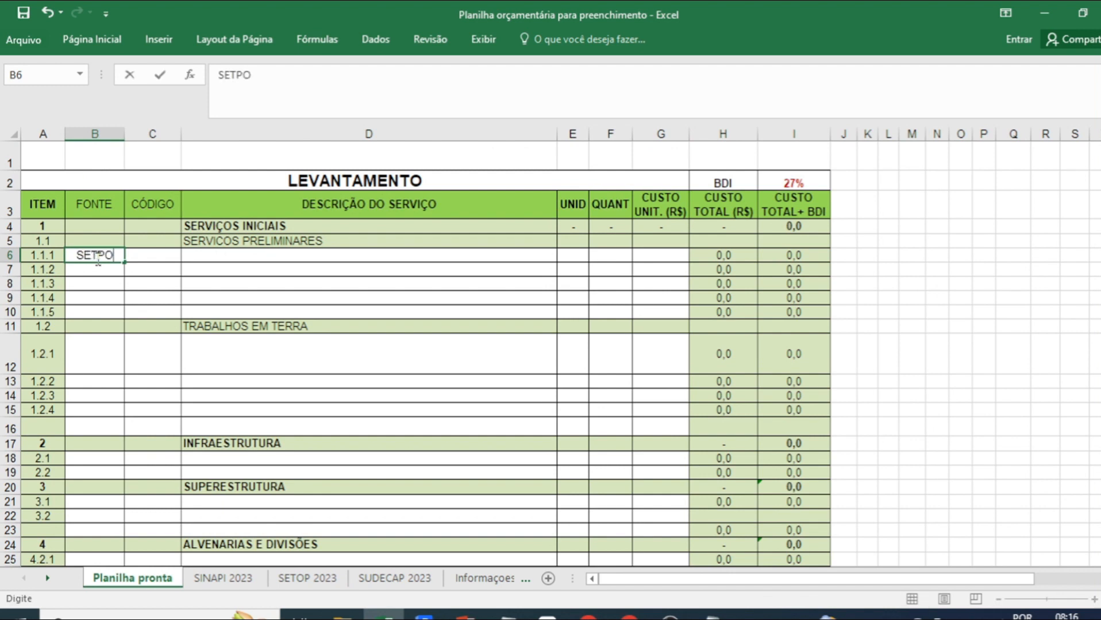
click(98, 257)
text(O)
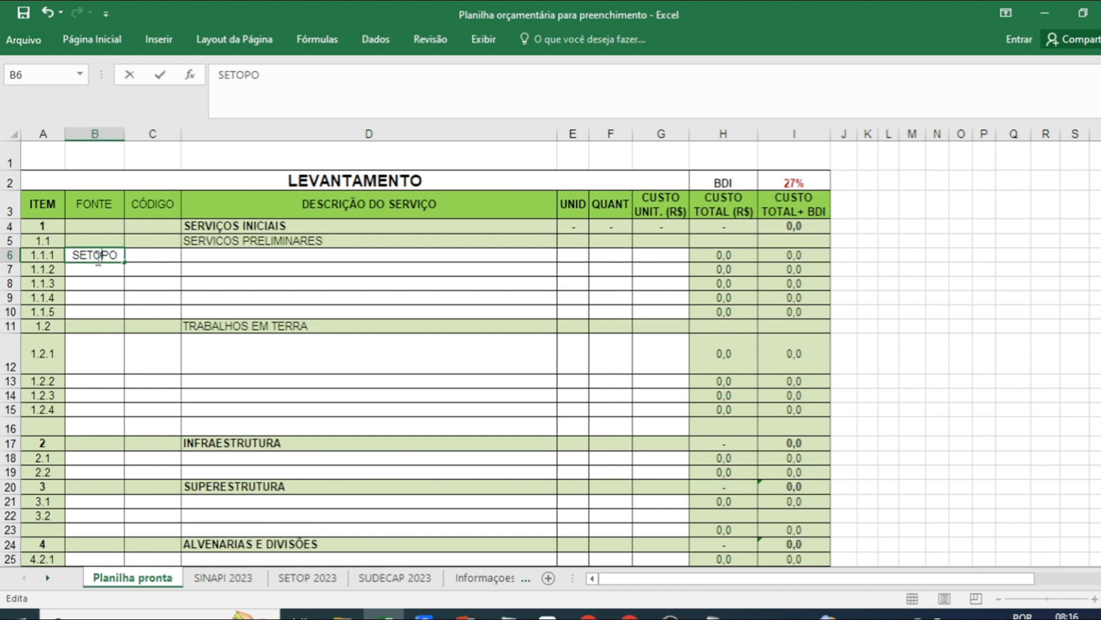
key(BackSpace)
Step: Link the CÓDIGO of item 1.1.1 in cell C6 to cell A18 of the SETOP 2023 sheet
click(152, 253)
text(=)
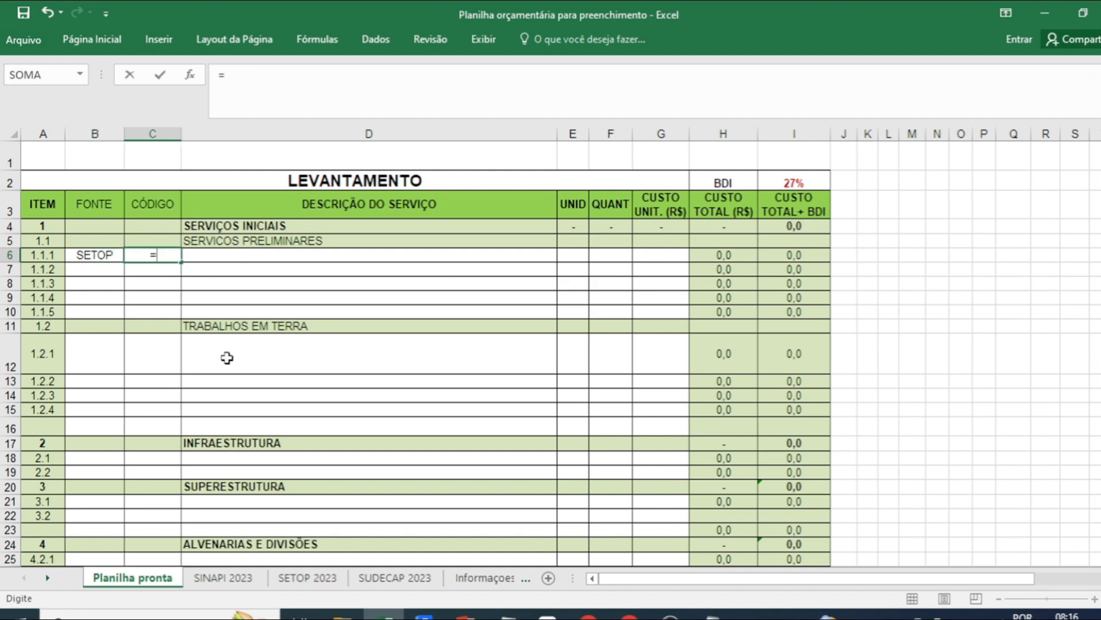
click(307, 578)
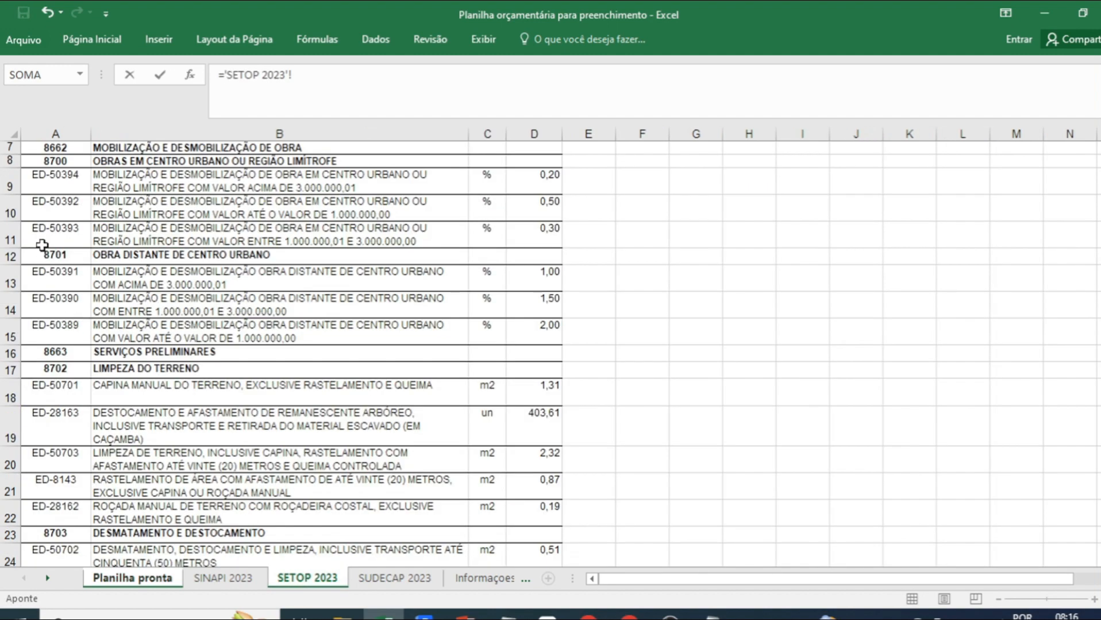
click(46, 390)
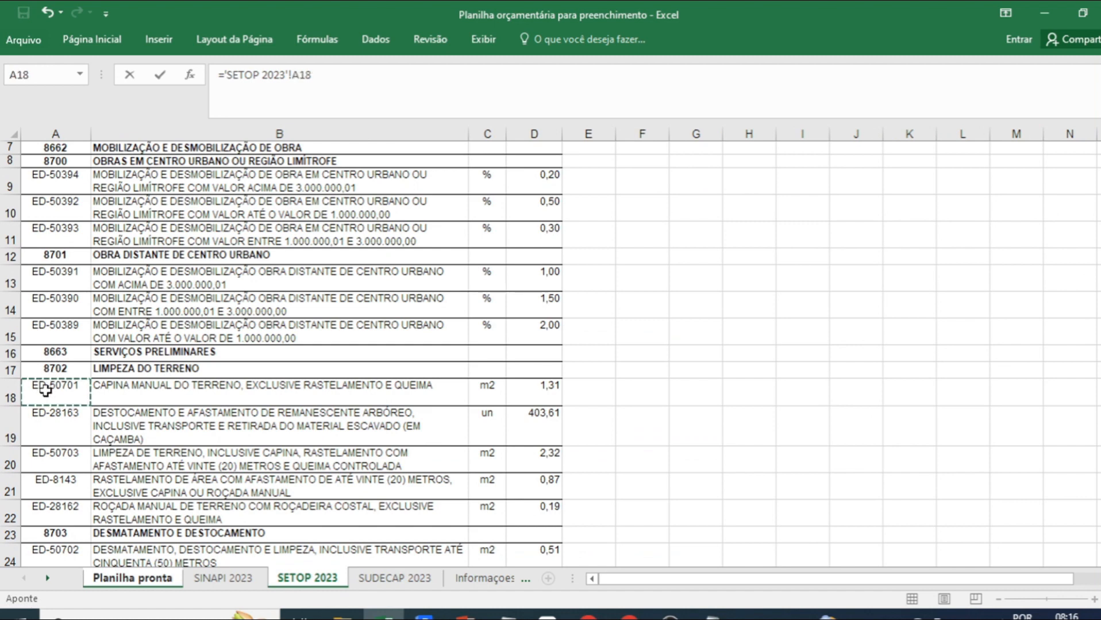
key(Return)
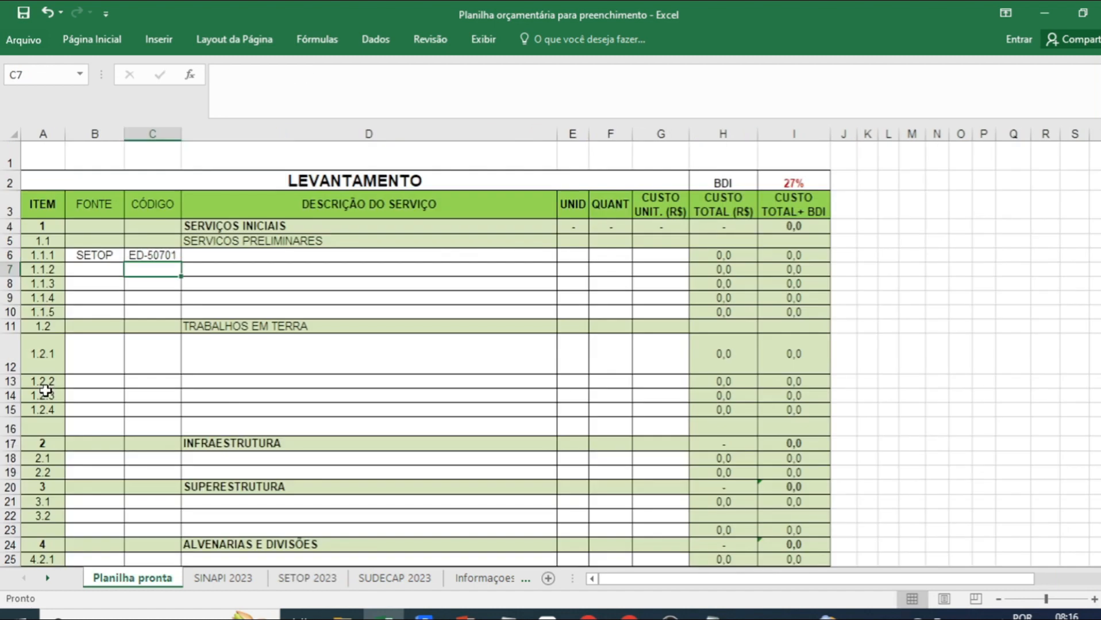
Step: Link the DESCRIÇÃO DO SERVIÇO of item 1.1.1 in cell D6 to cell B18 of SETOP 2023 and autofit row 6's height
click(316, 259)
text(=)
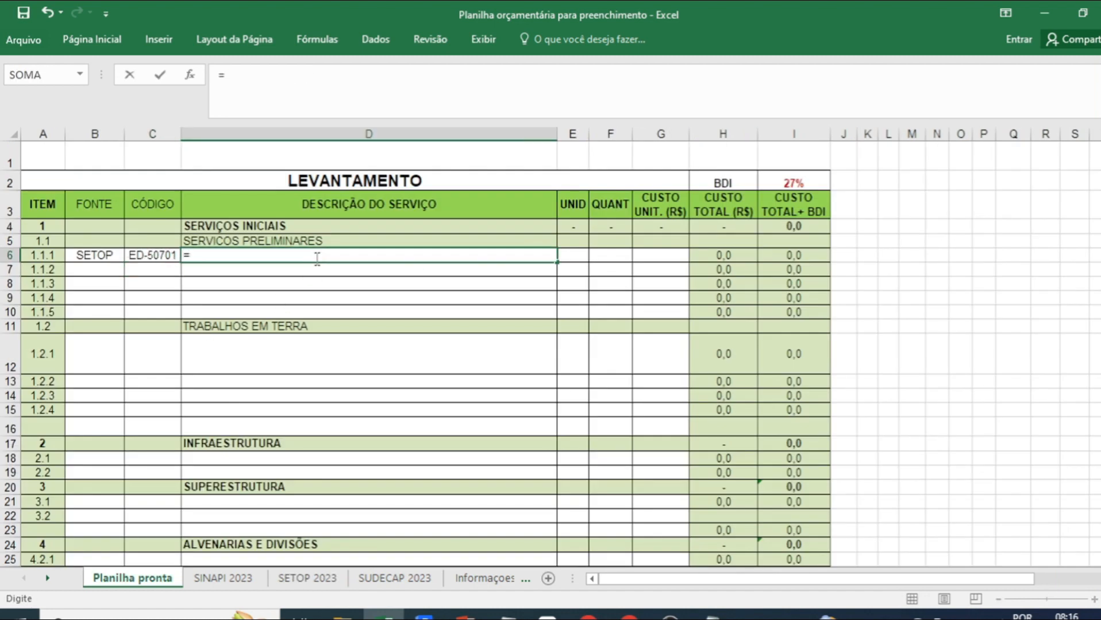
click(307, 578)
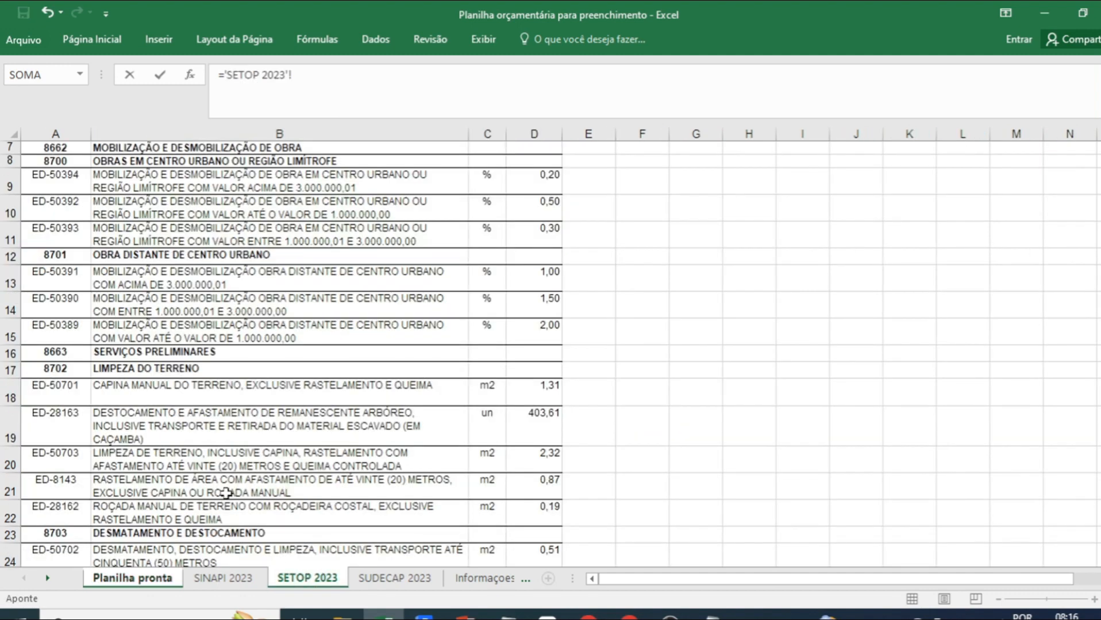
click(176, 394)
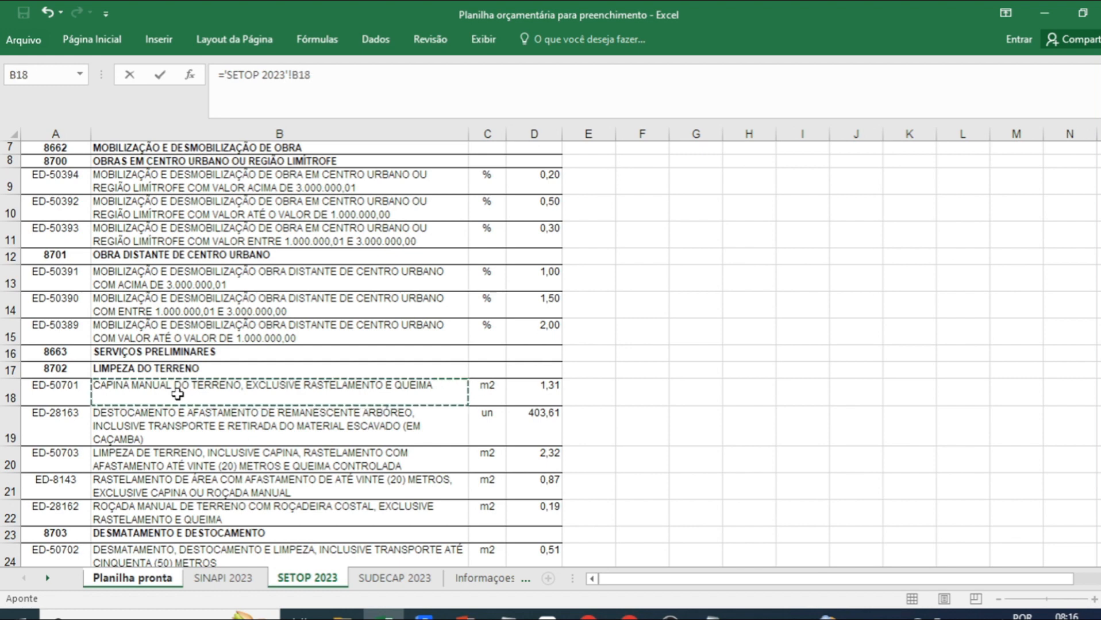
key(Return)
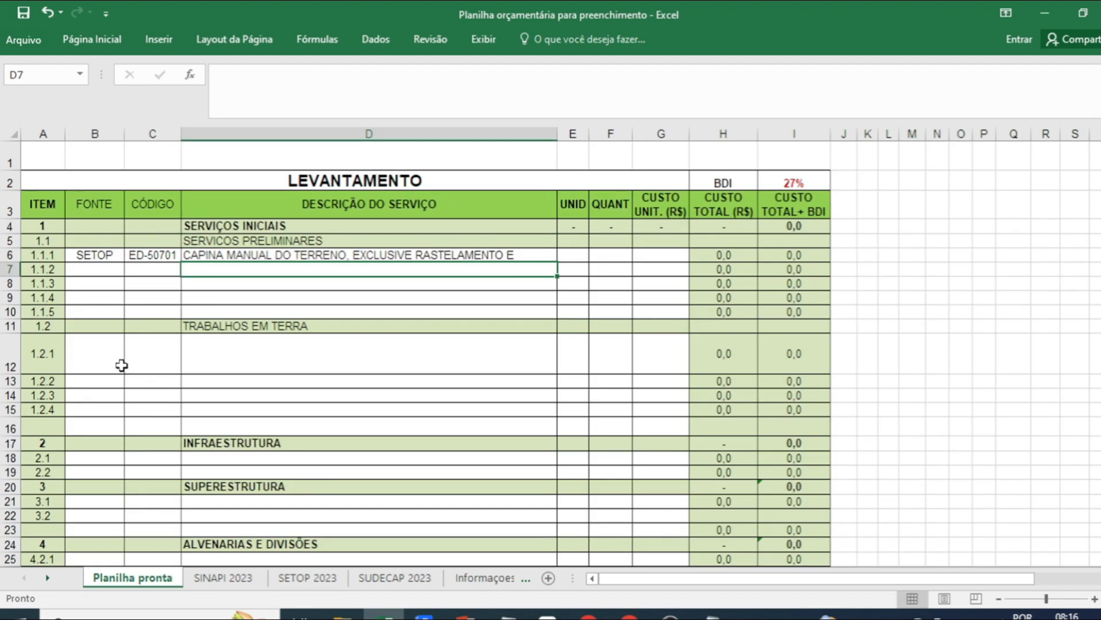
double_click(7, 262)
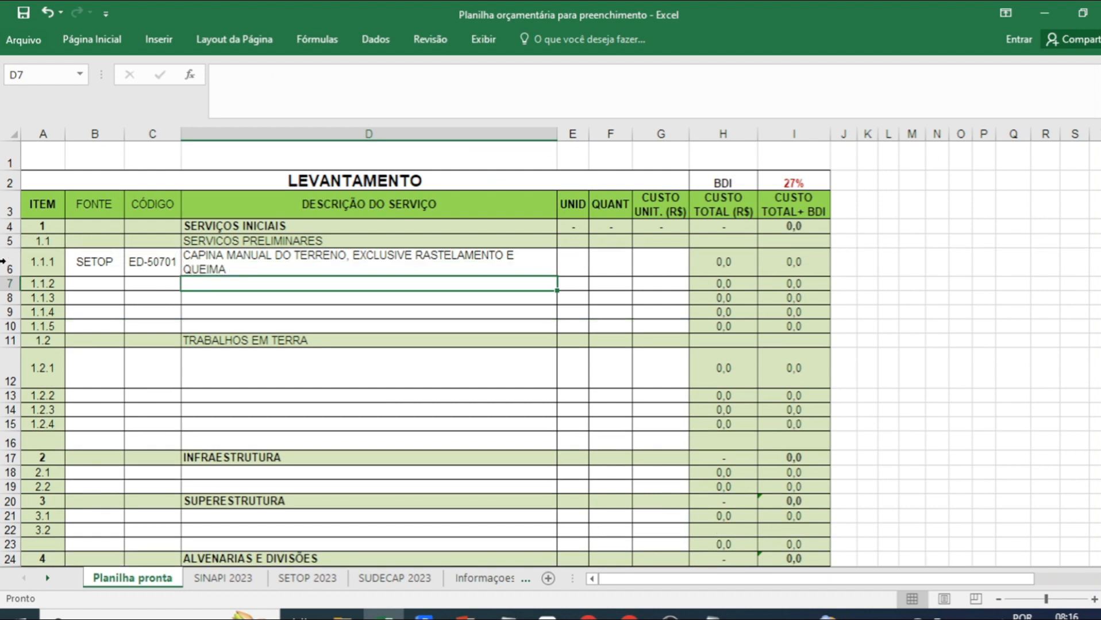
click(574, 266)
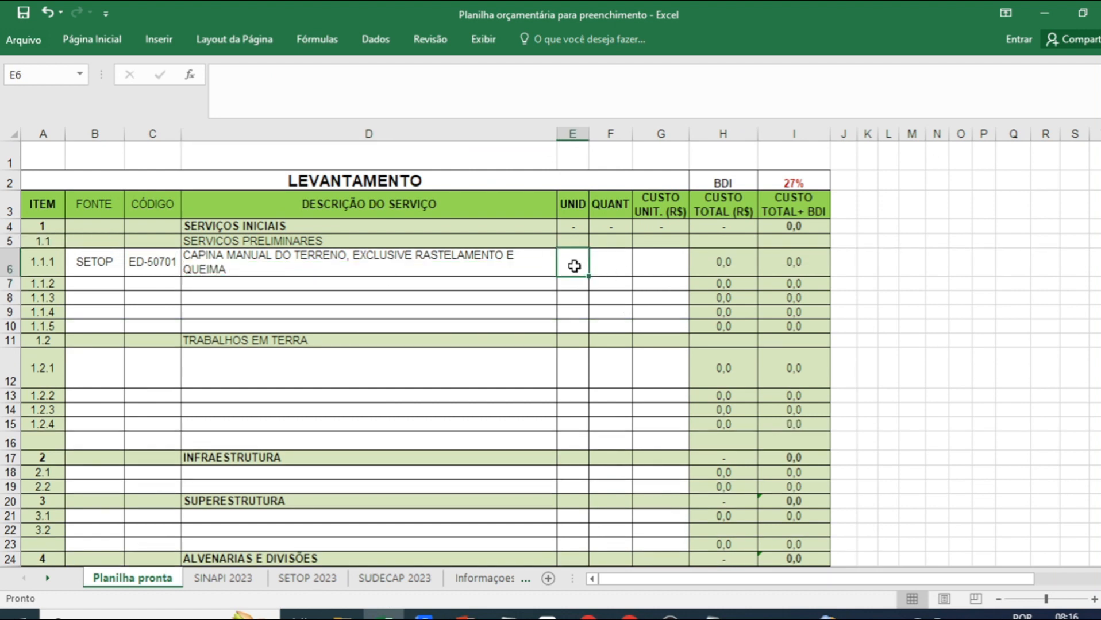
text(=)
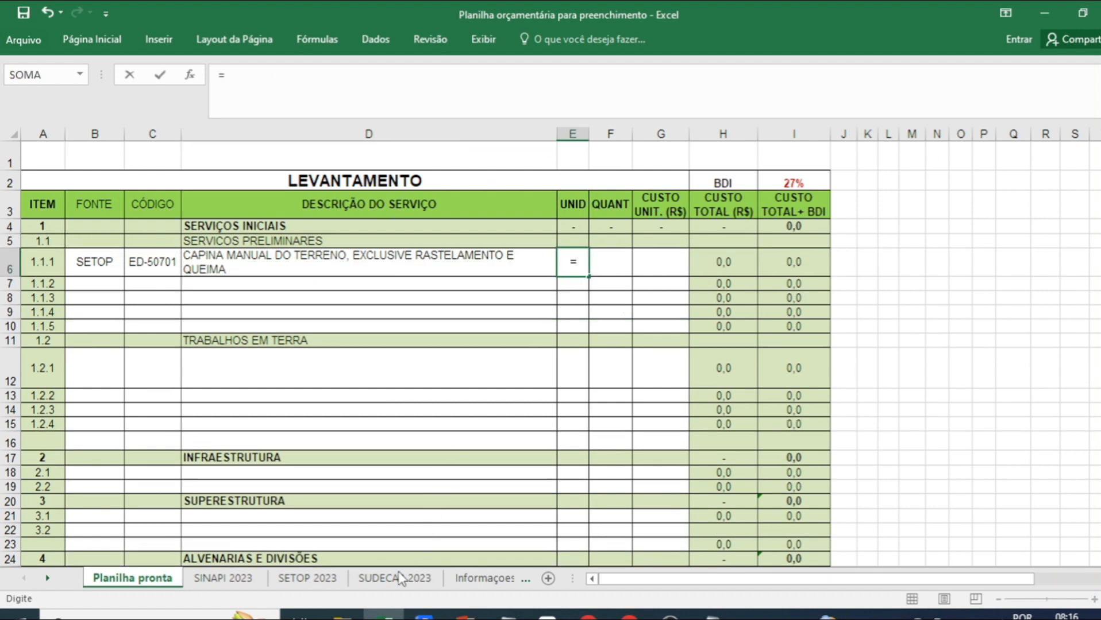
key(Escape)
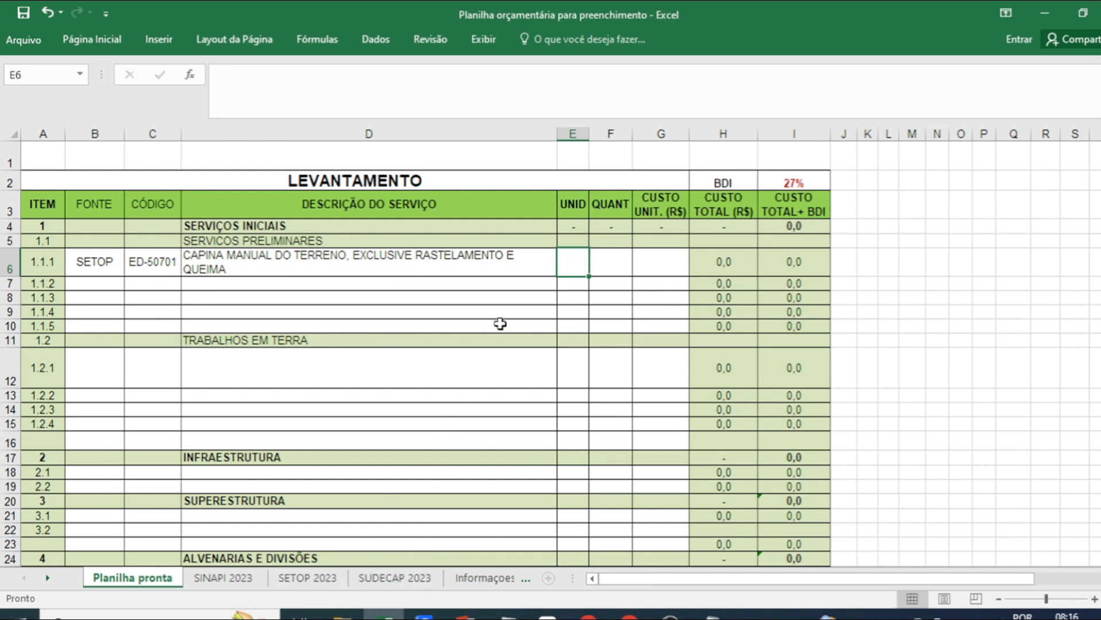
Step: Try to fill the description link in D6 across to G6, check the copied references, and undo the fill
click(529, 268)
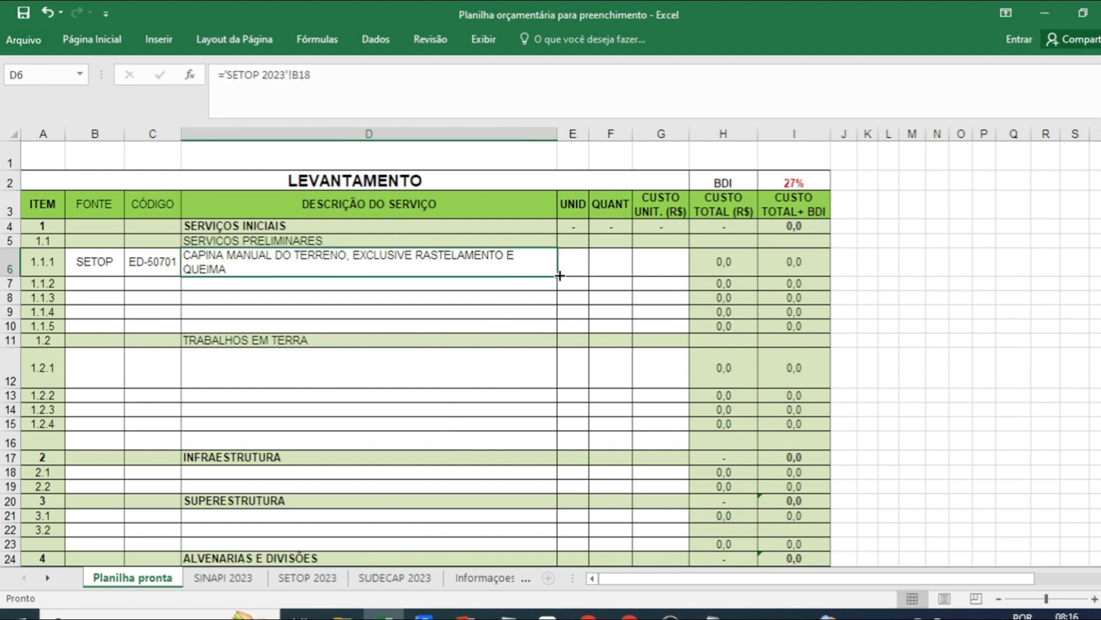
drag(557, 277, 679, 276)
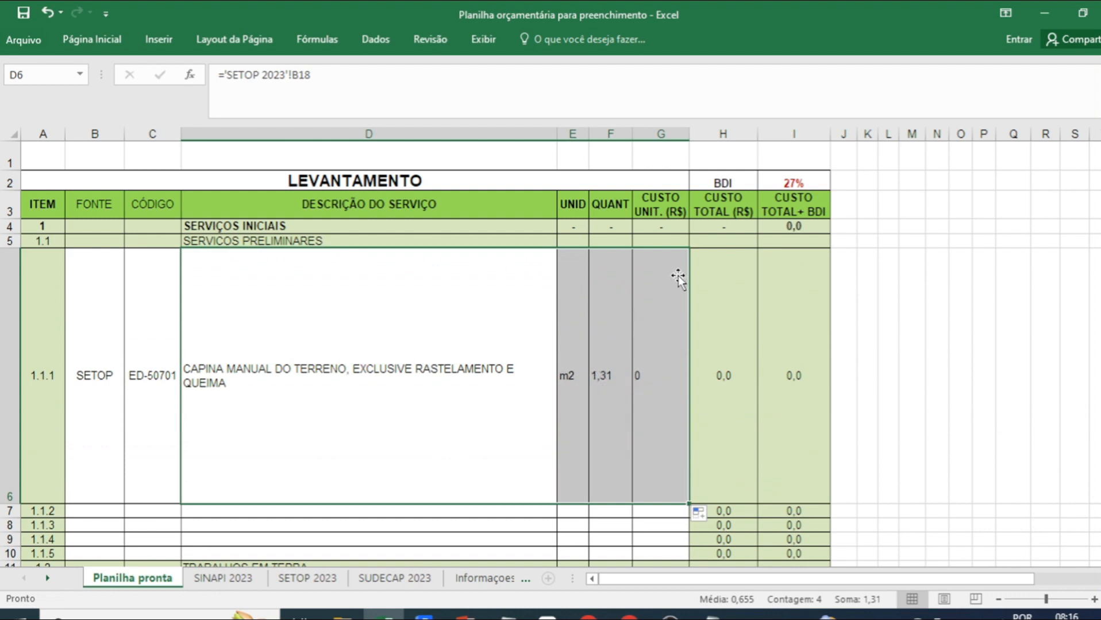
click(560, 370)
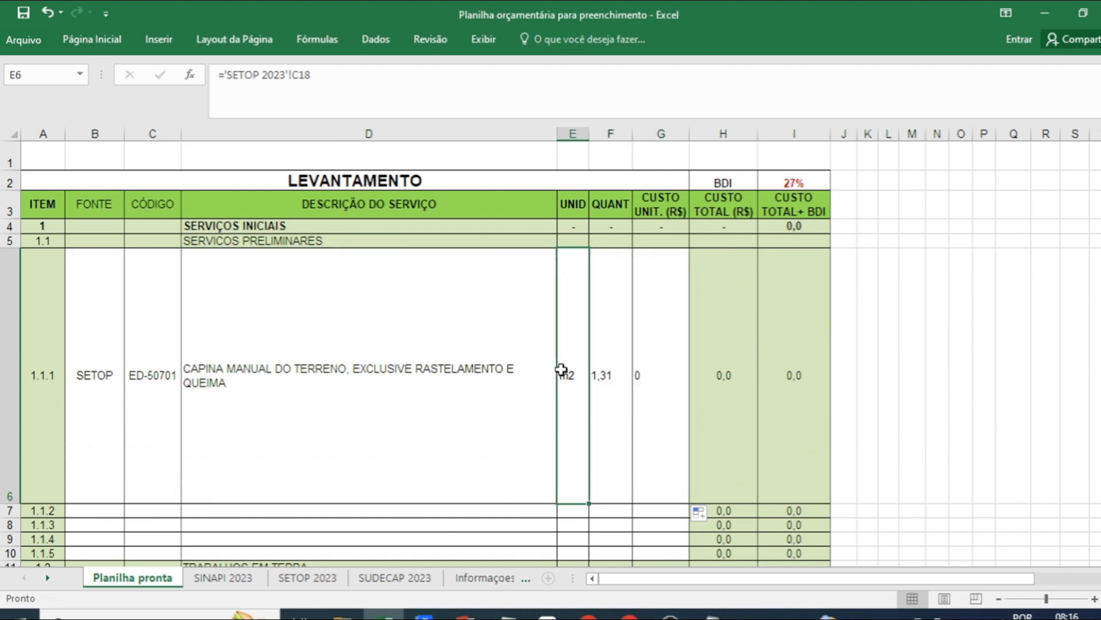
click(608, 370)
click(651, 369)
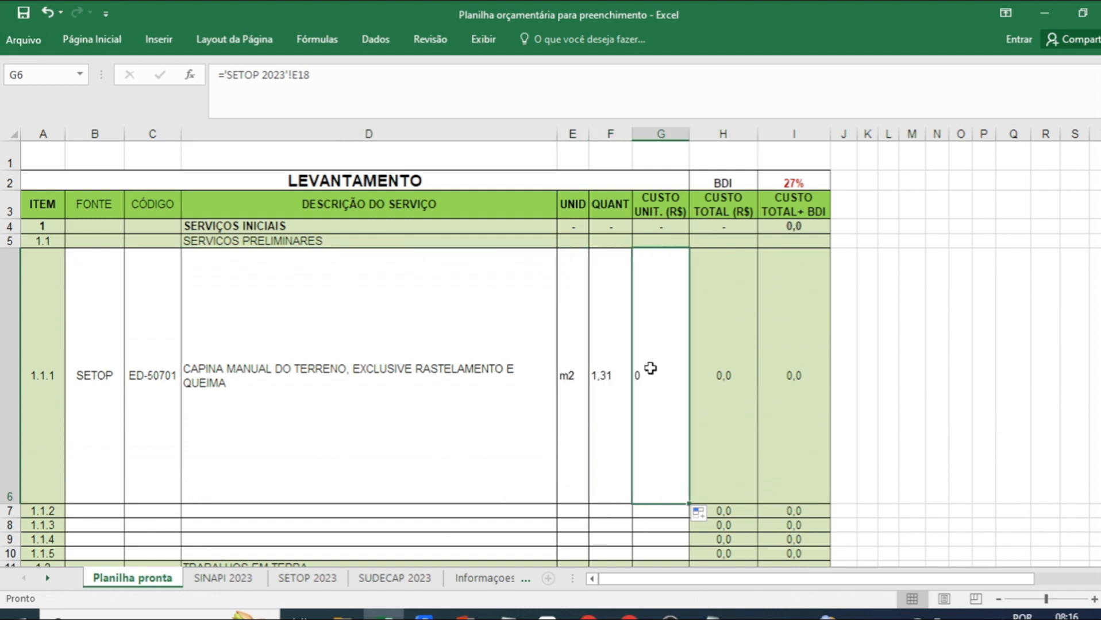
click(615, 376)
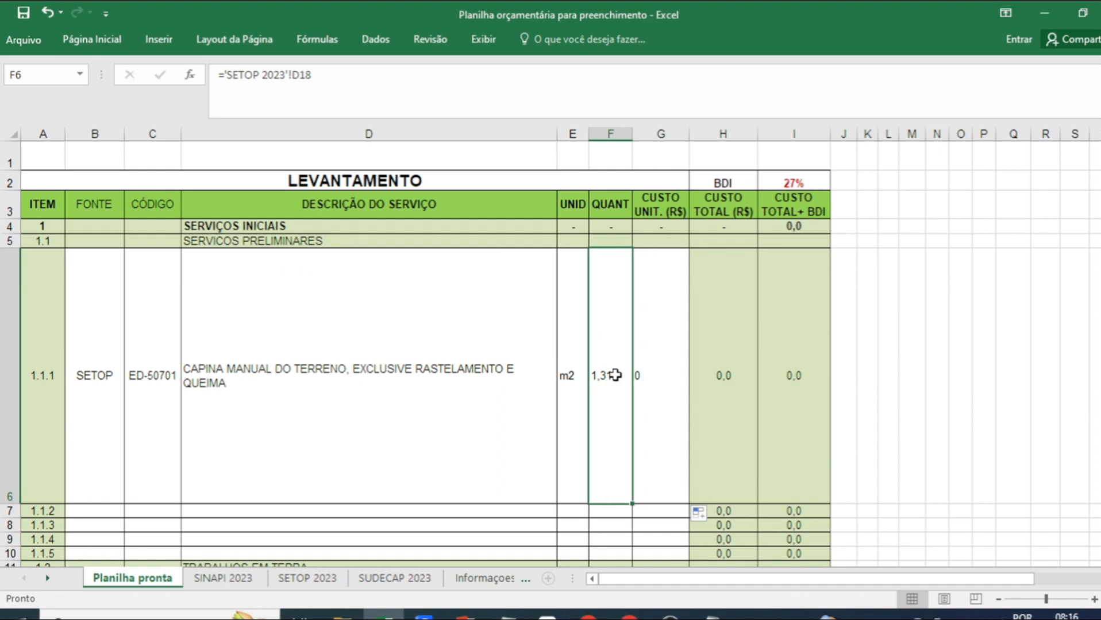
key(ctrl+z)
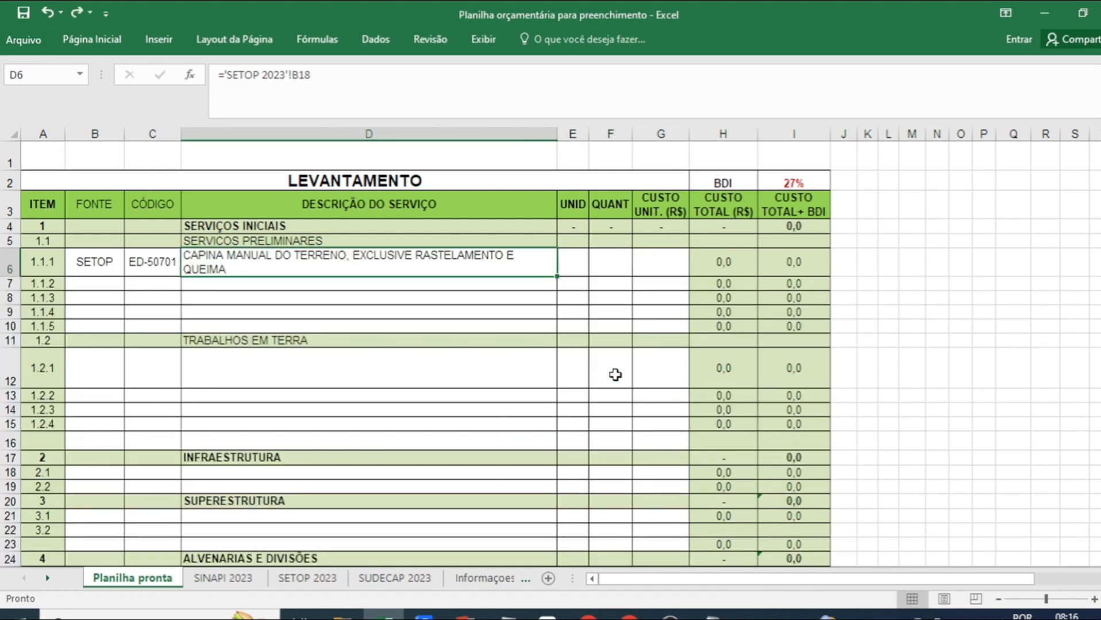
Step: Link the UNID of item 1.1.1 in cell E6 to cell C18 of the SETOP 2023 sheet
click(578, 261)
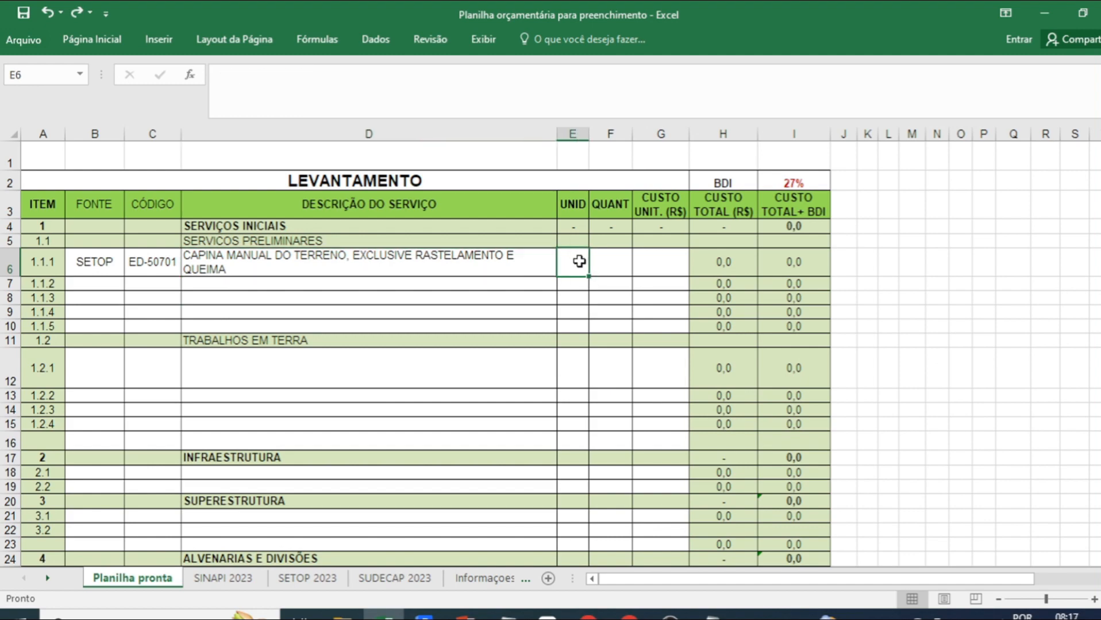
text(=)
click(307, 578)
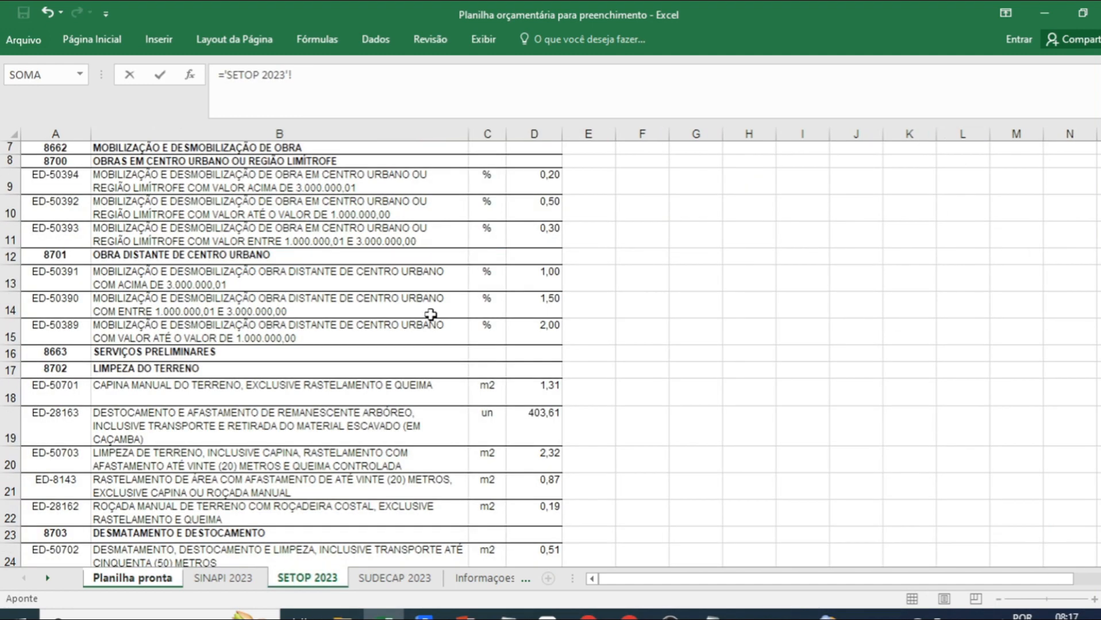
click(485, 386)
key(Return)
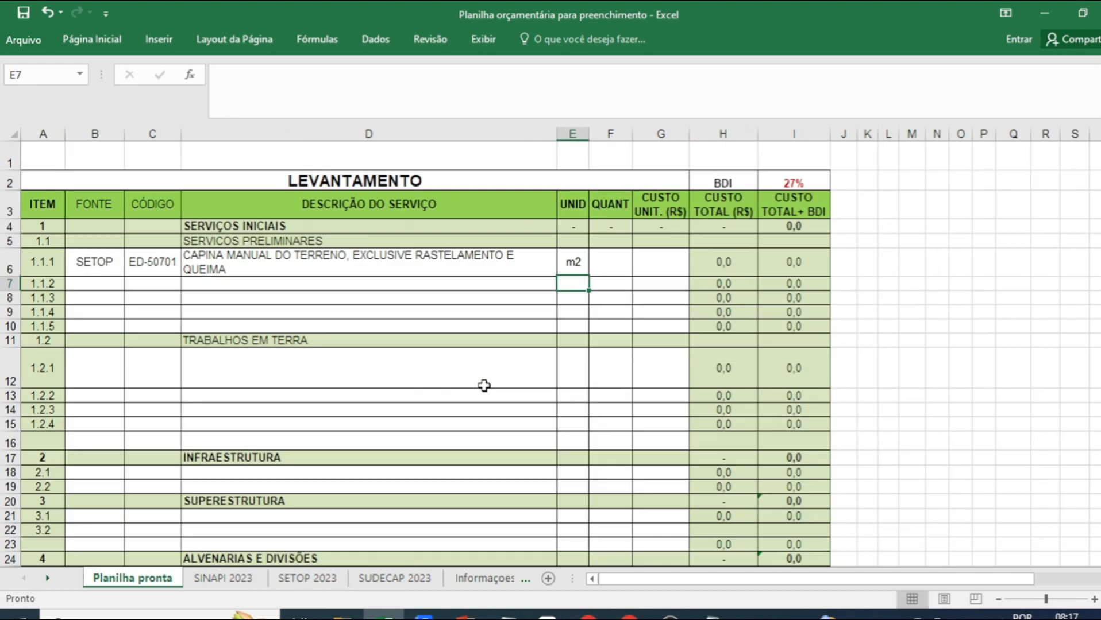
Step: Link the CUSTO UNIT. (R$) of item 1.1.1 in cell G6 to cell D18 of the SETOP 2023 sheet
click(638, 263)
text(=)
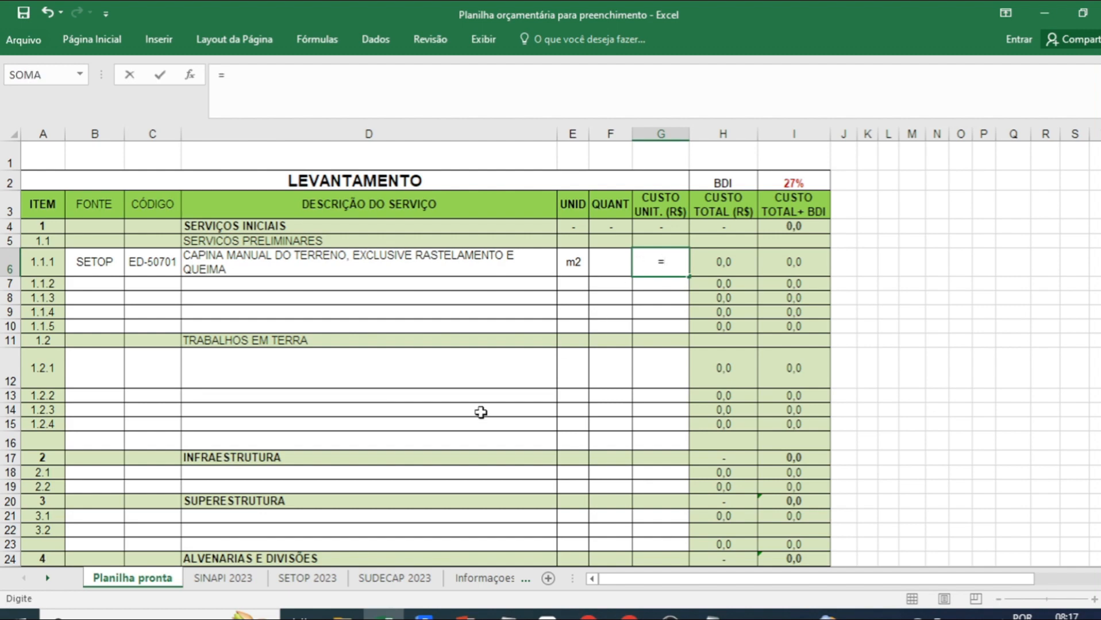
click(307, 578)
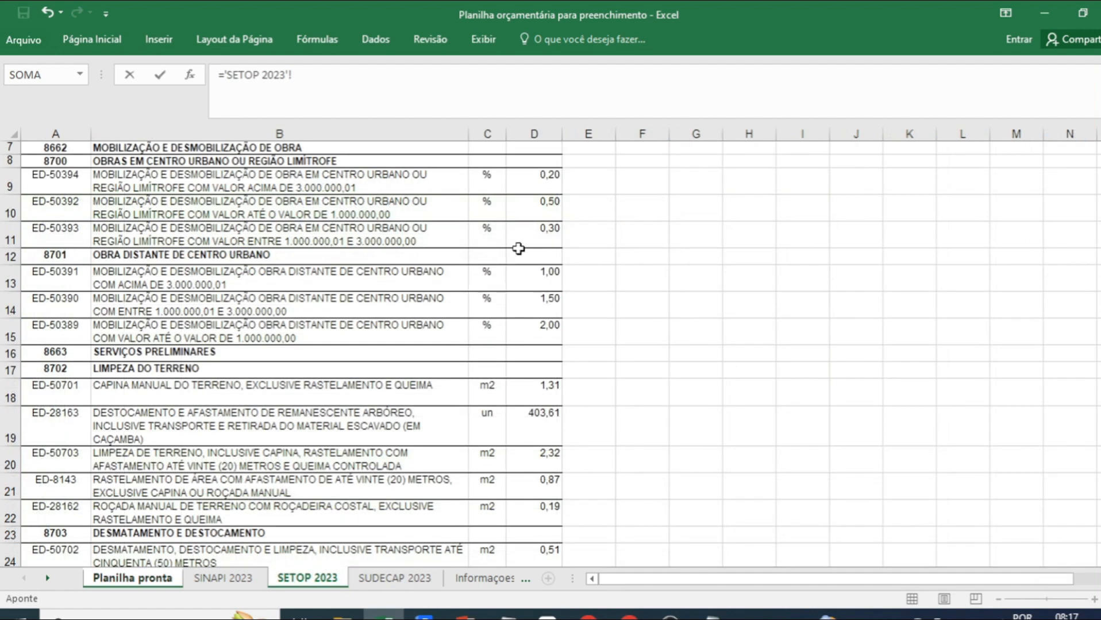
click(536, 387)
key(Return)
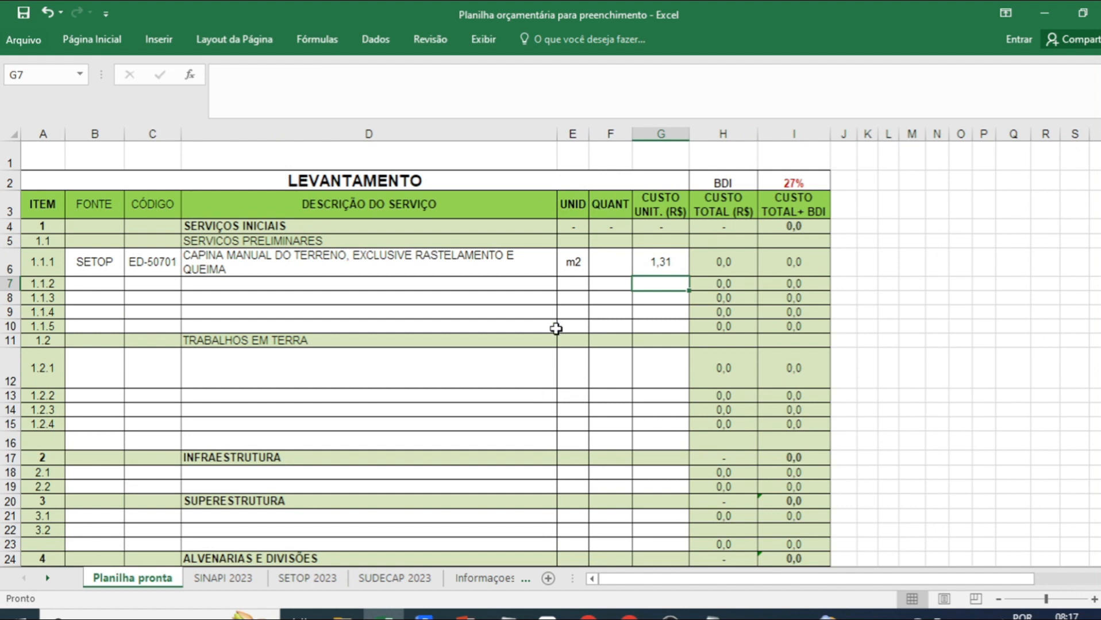
Step: Link the QUANT of item 1.1.1 in cell F6 to cell C11 of the Informaçoes importadas sheet
click(616, 266)
text(=)
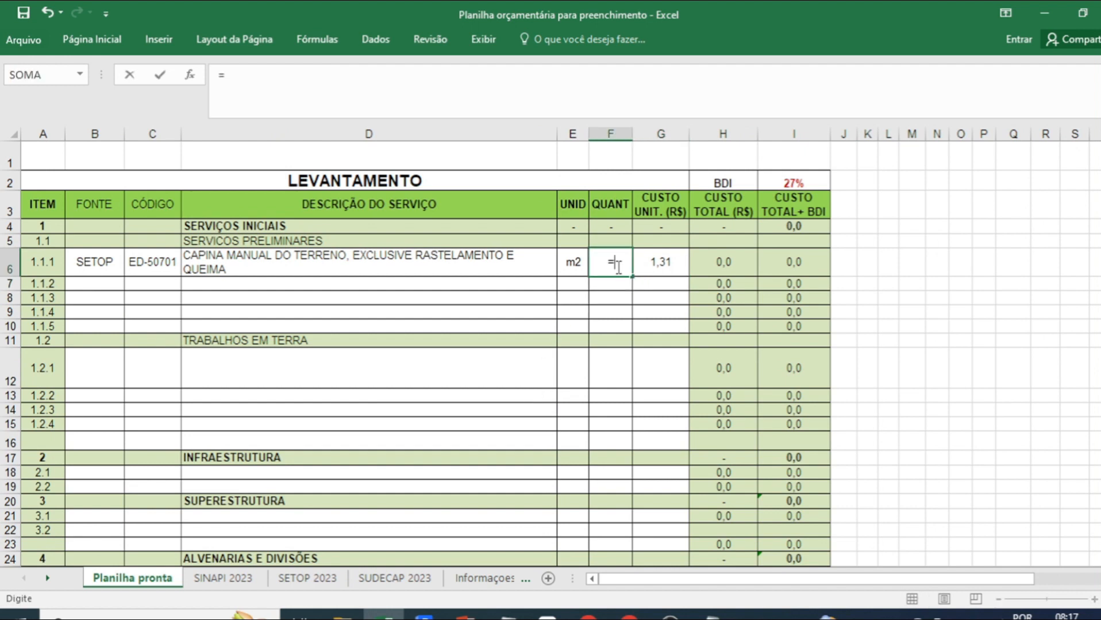
click(451, 582)
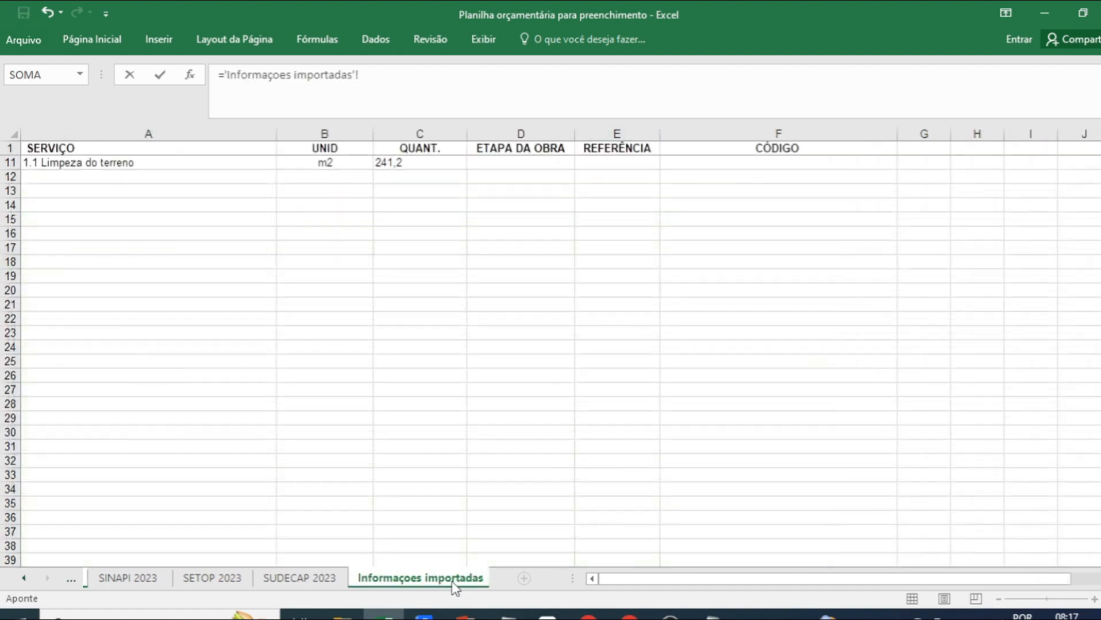
click(418, 150)
click(418, 163)
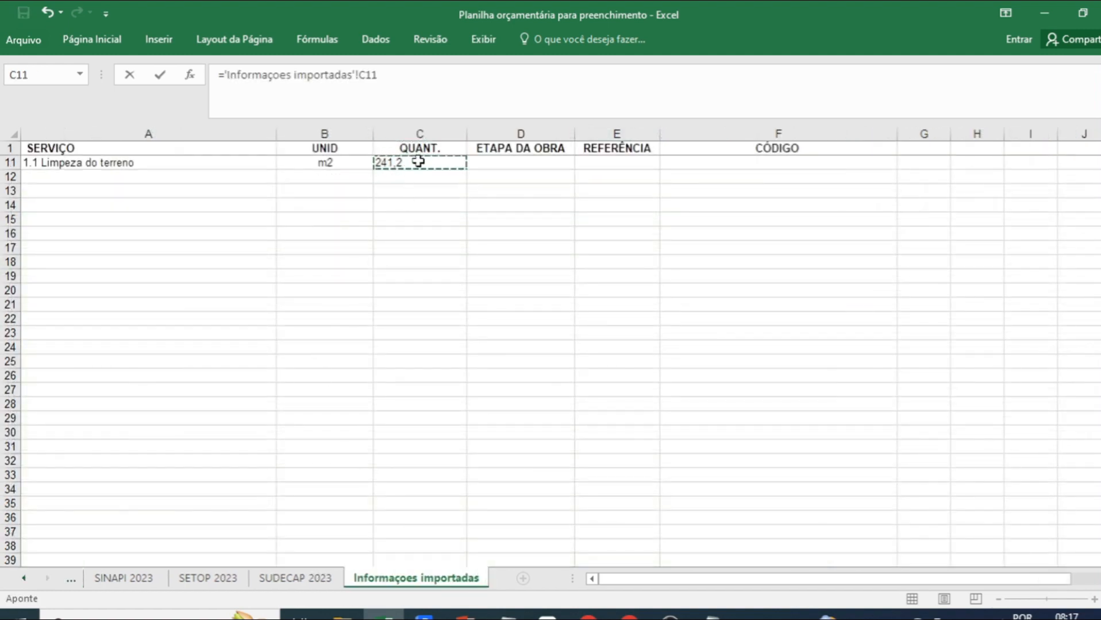
key(Return)
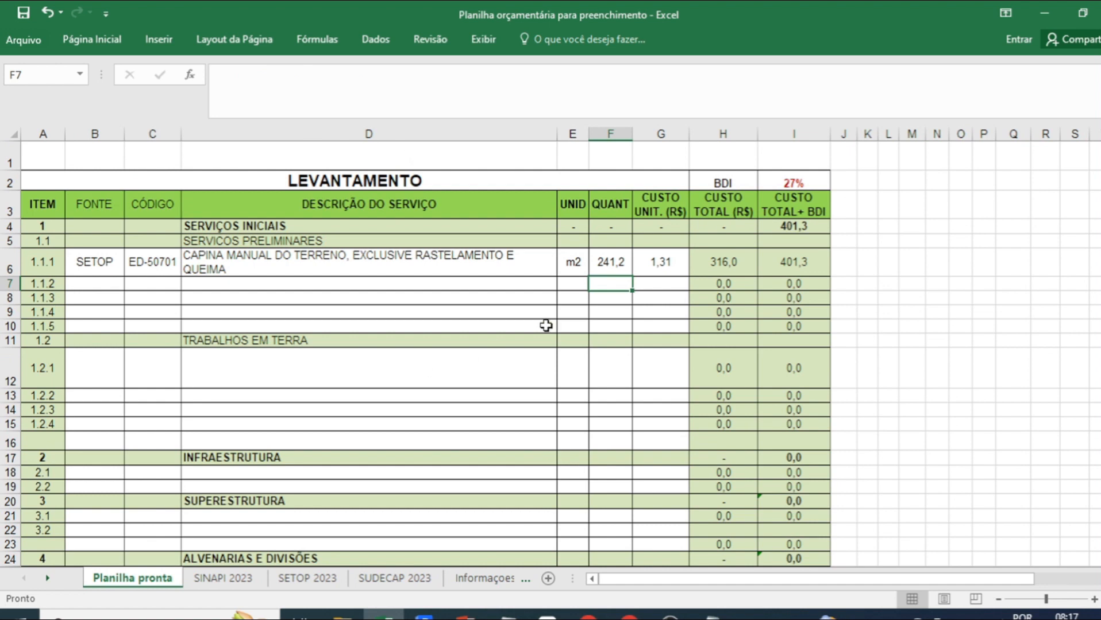
Step: Compare the quantity in F6 with the 1.1 Limpeza do terreno schedule in Revit, and return to the Excel budget
click(616, 264)
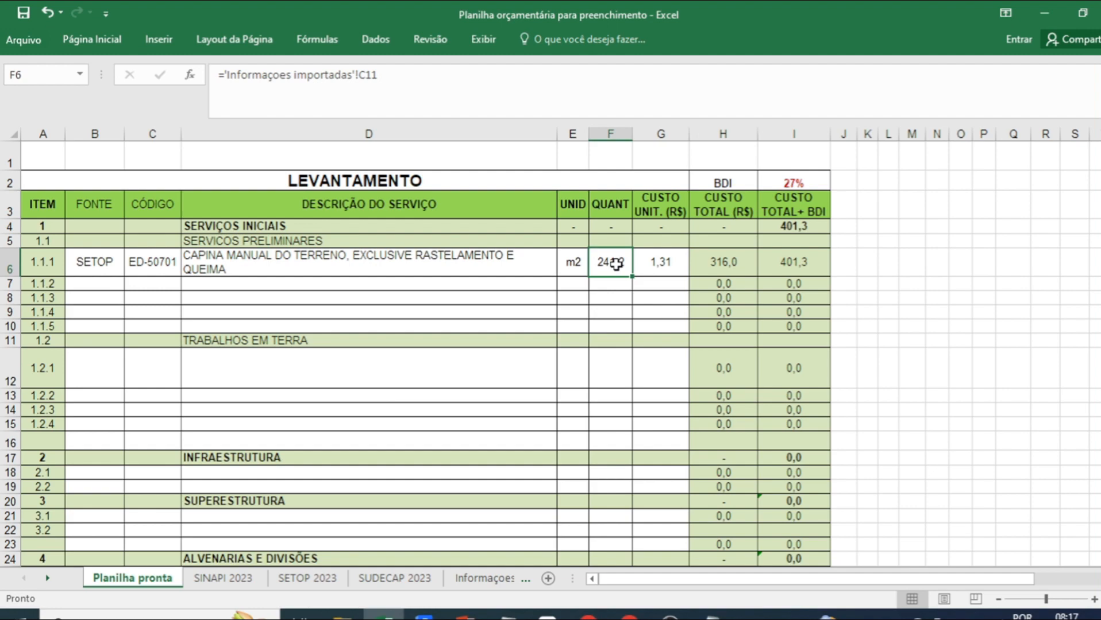
click(424, 615)
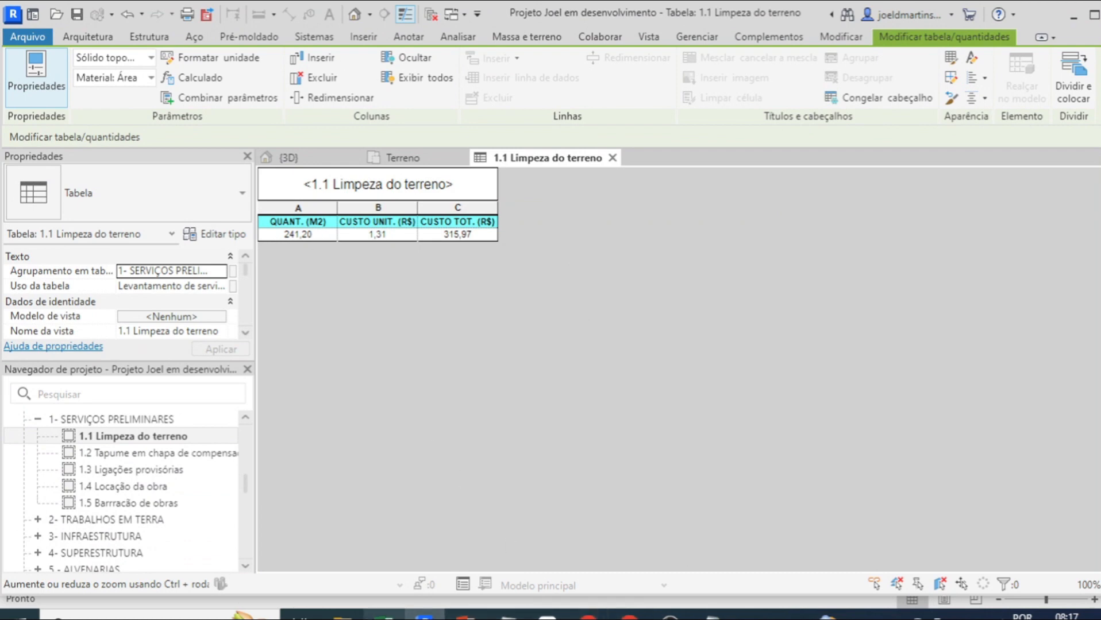
click(385, 615)
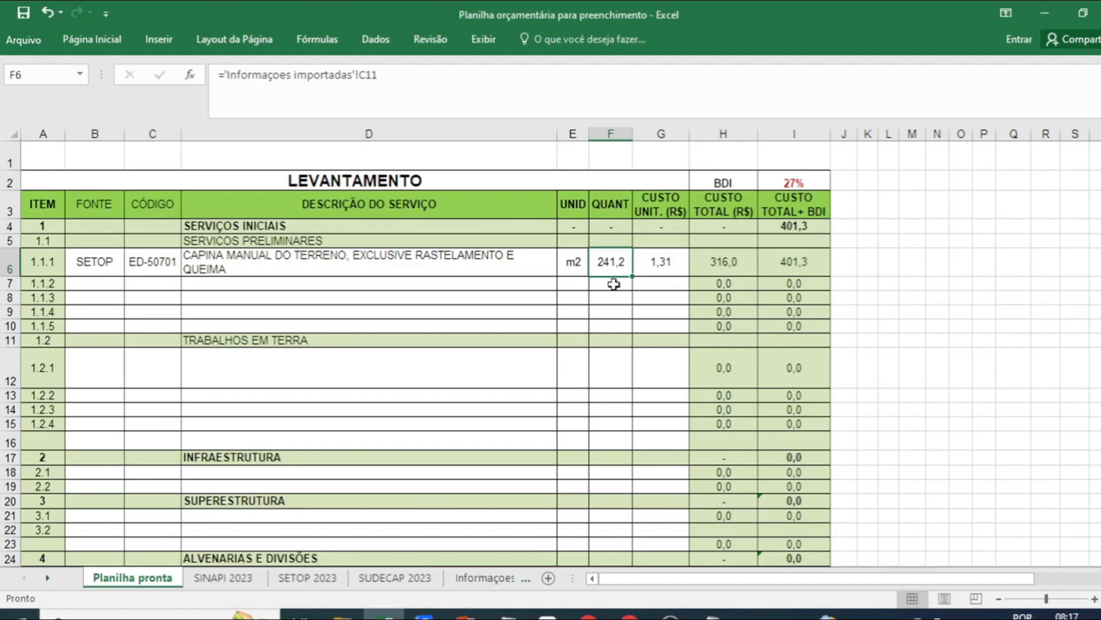